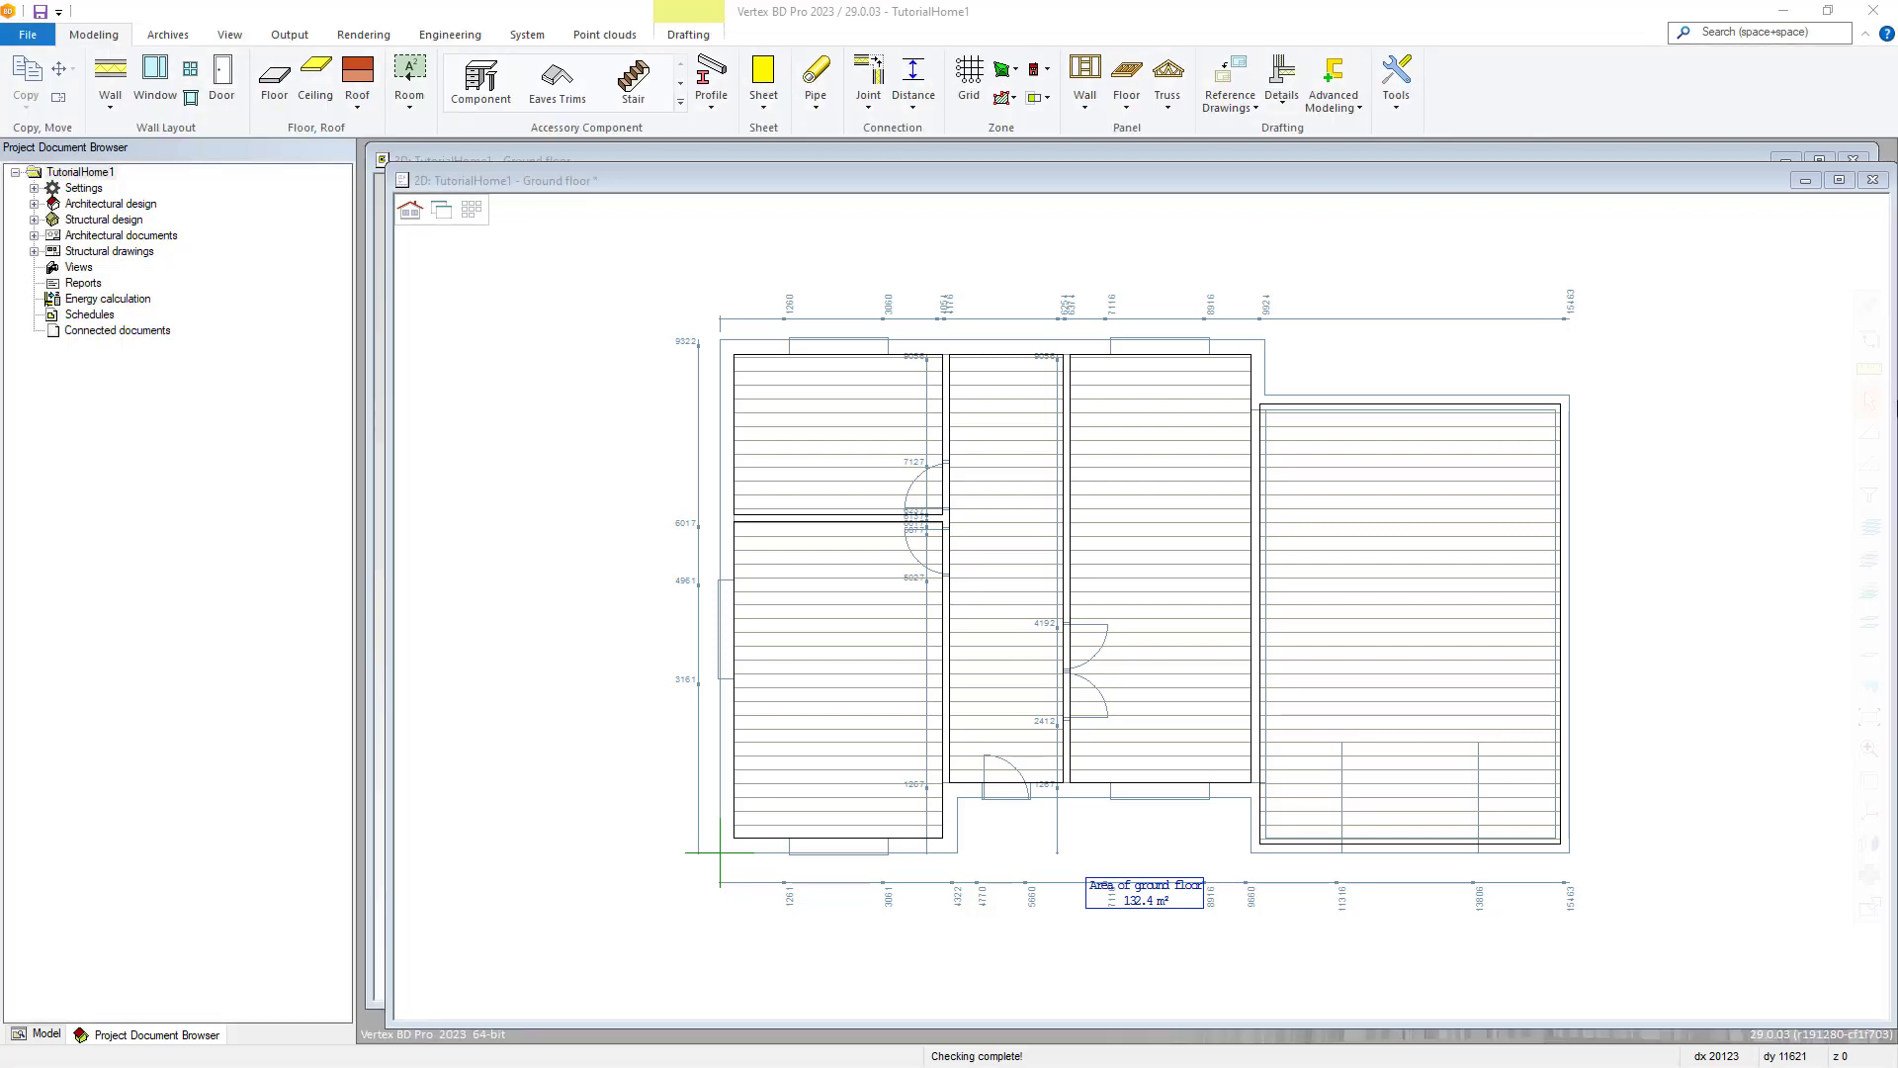
pyautogui.click(1740, 541)
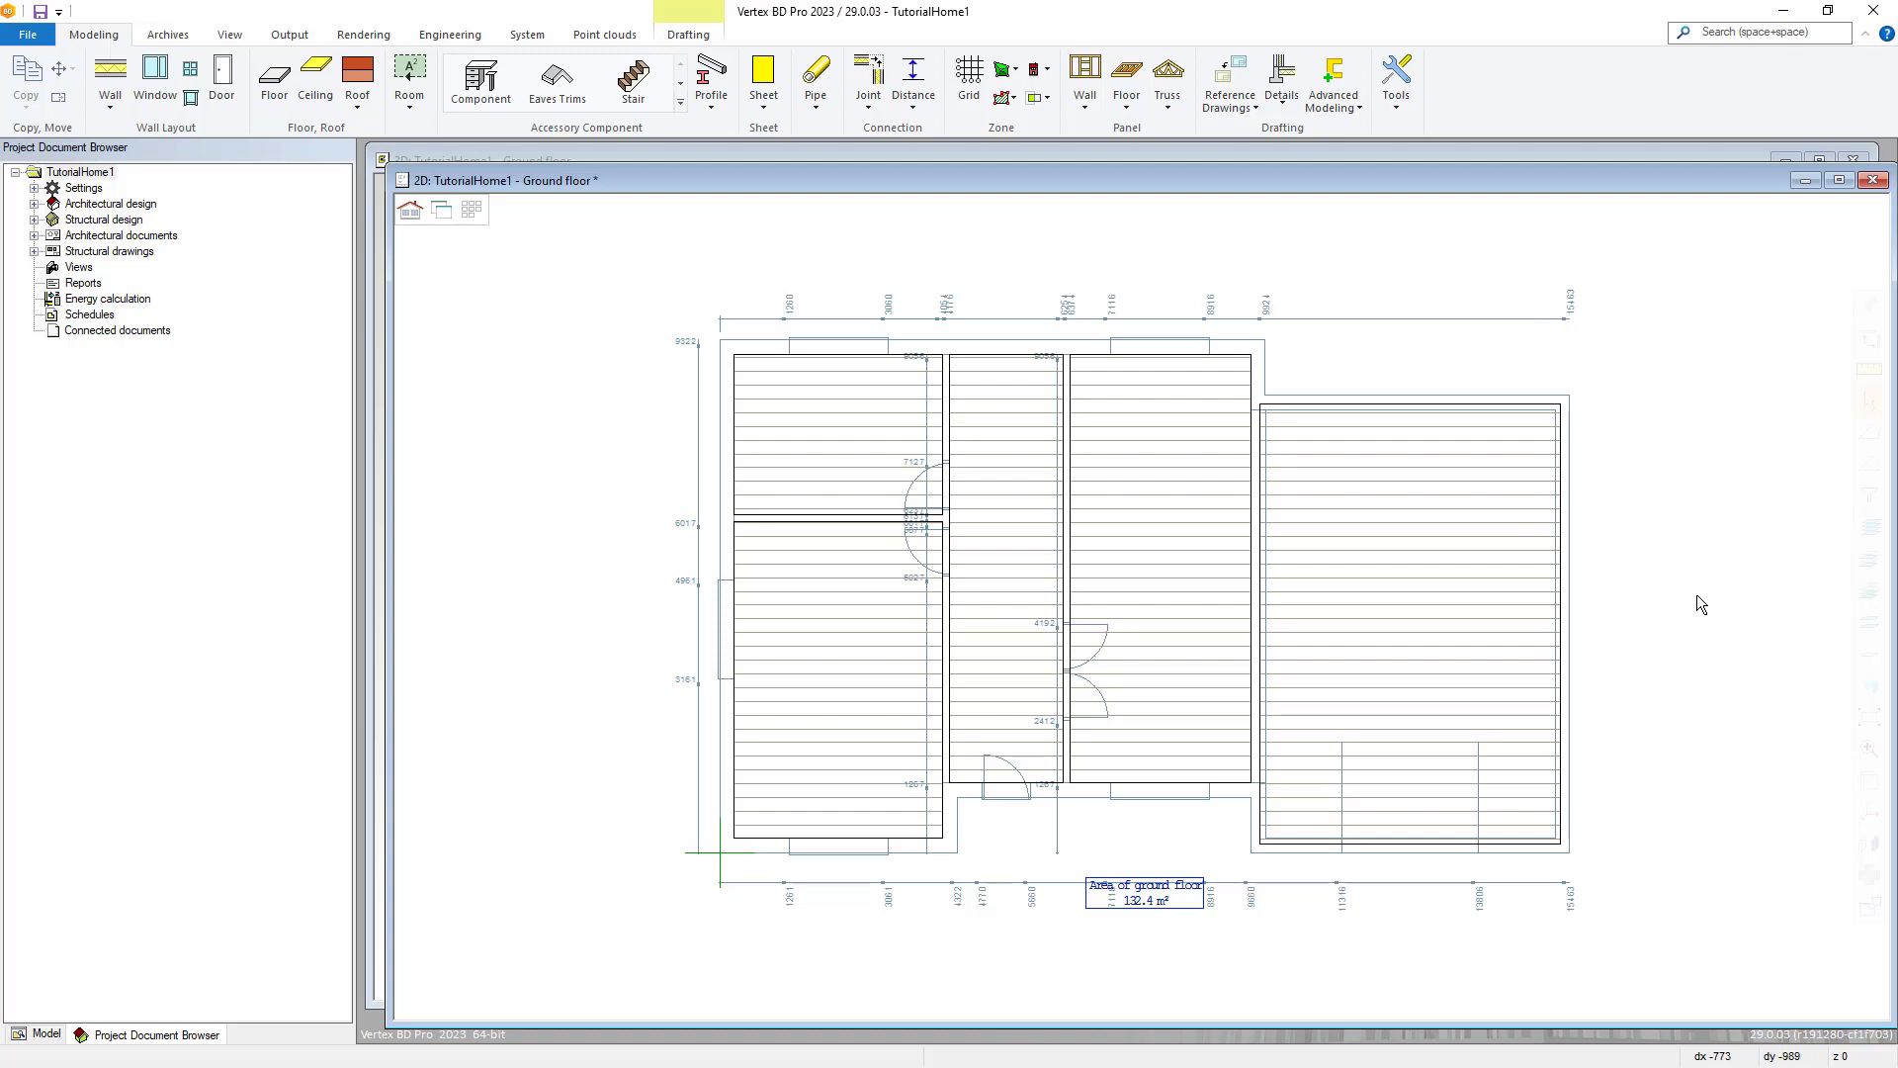
pyautogui.click(1126, 98)
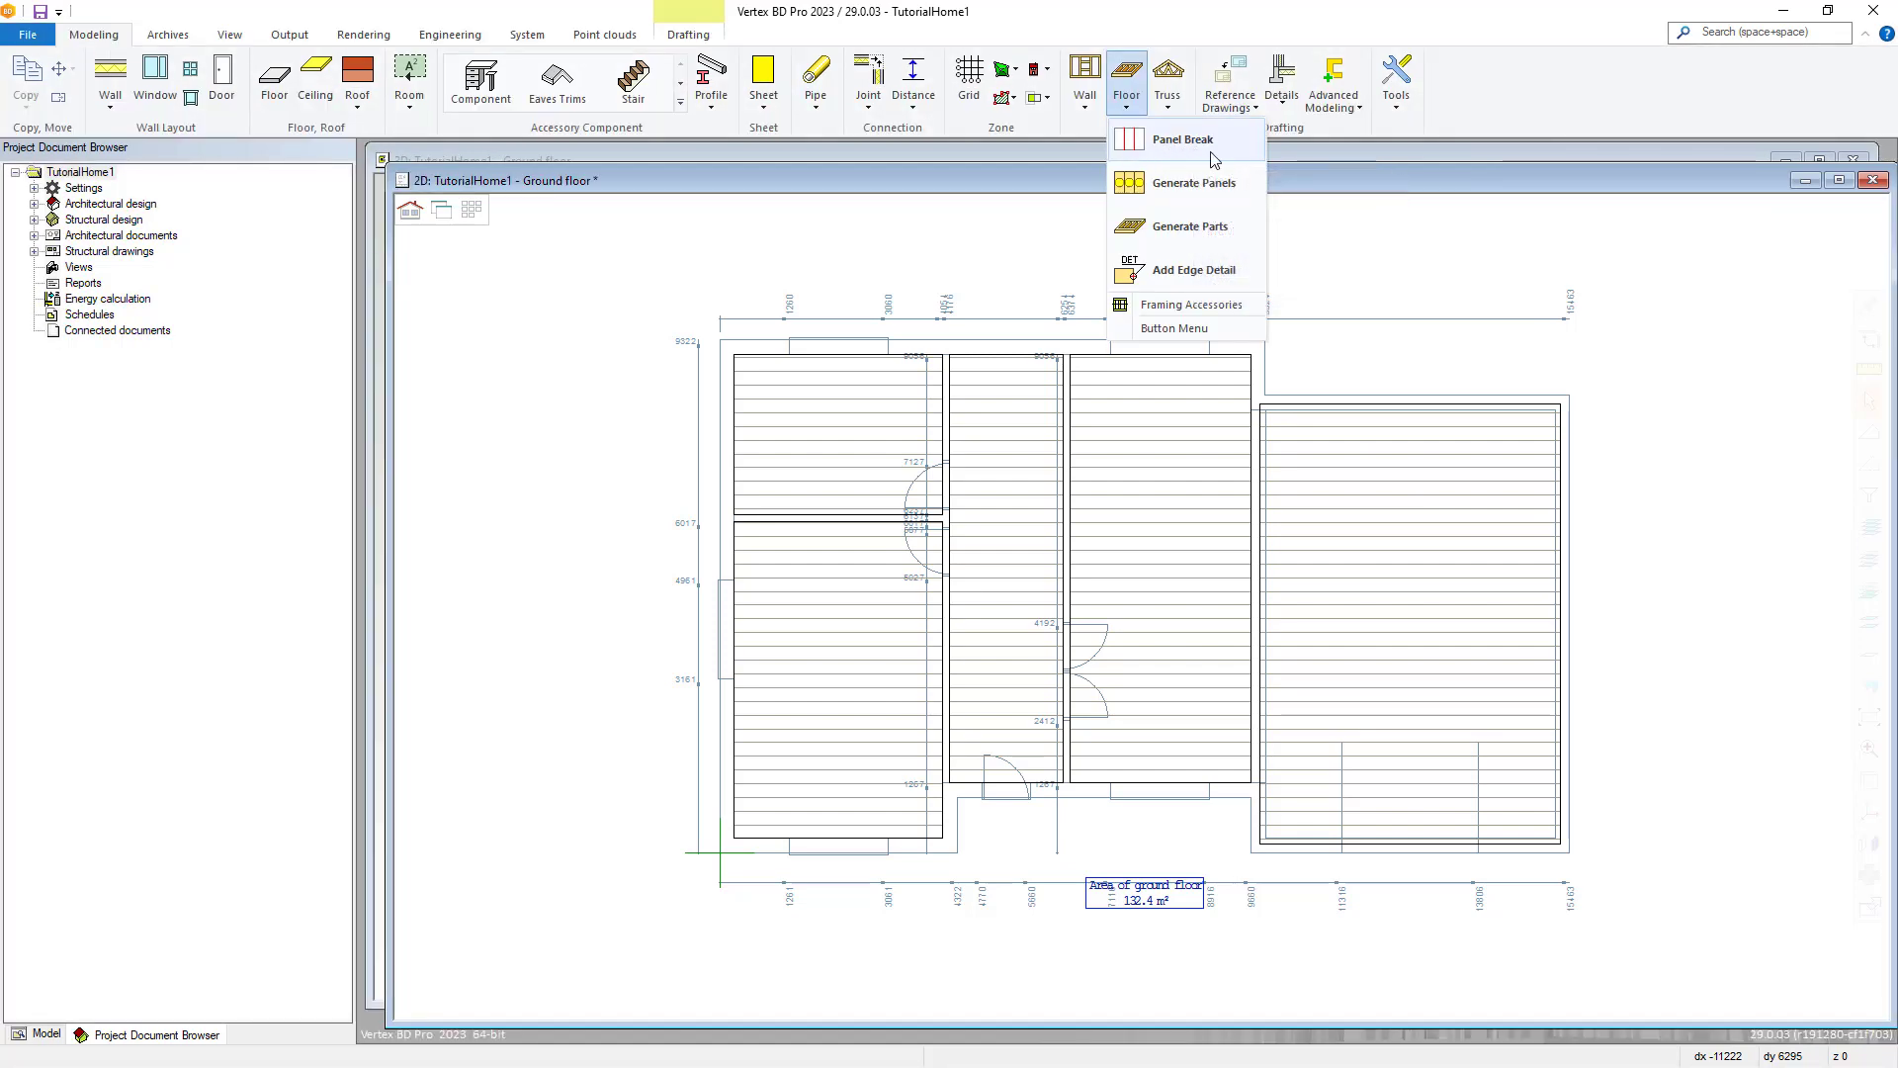
pyautogui.click(1464, 532)
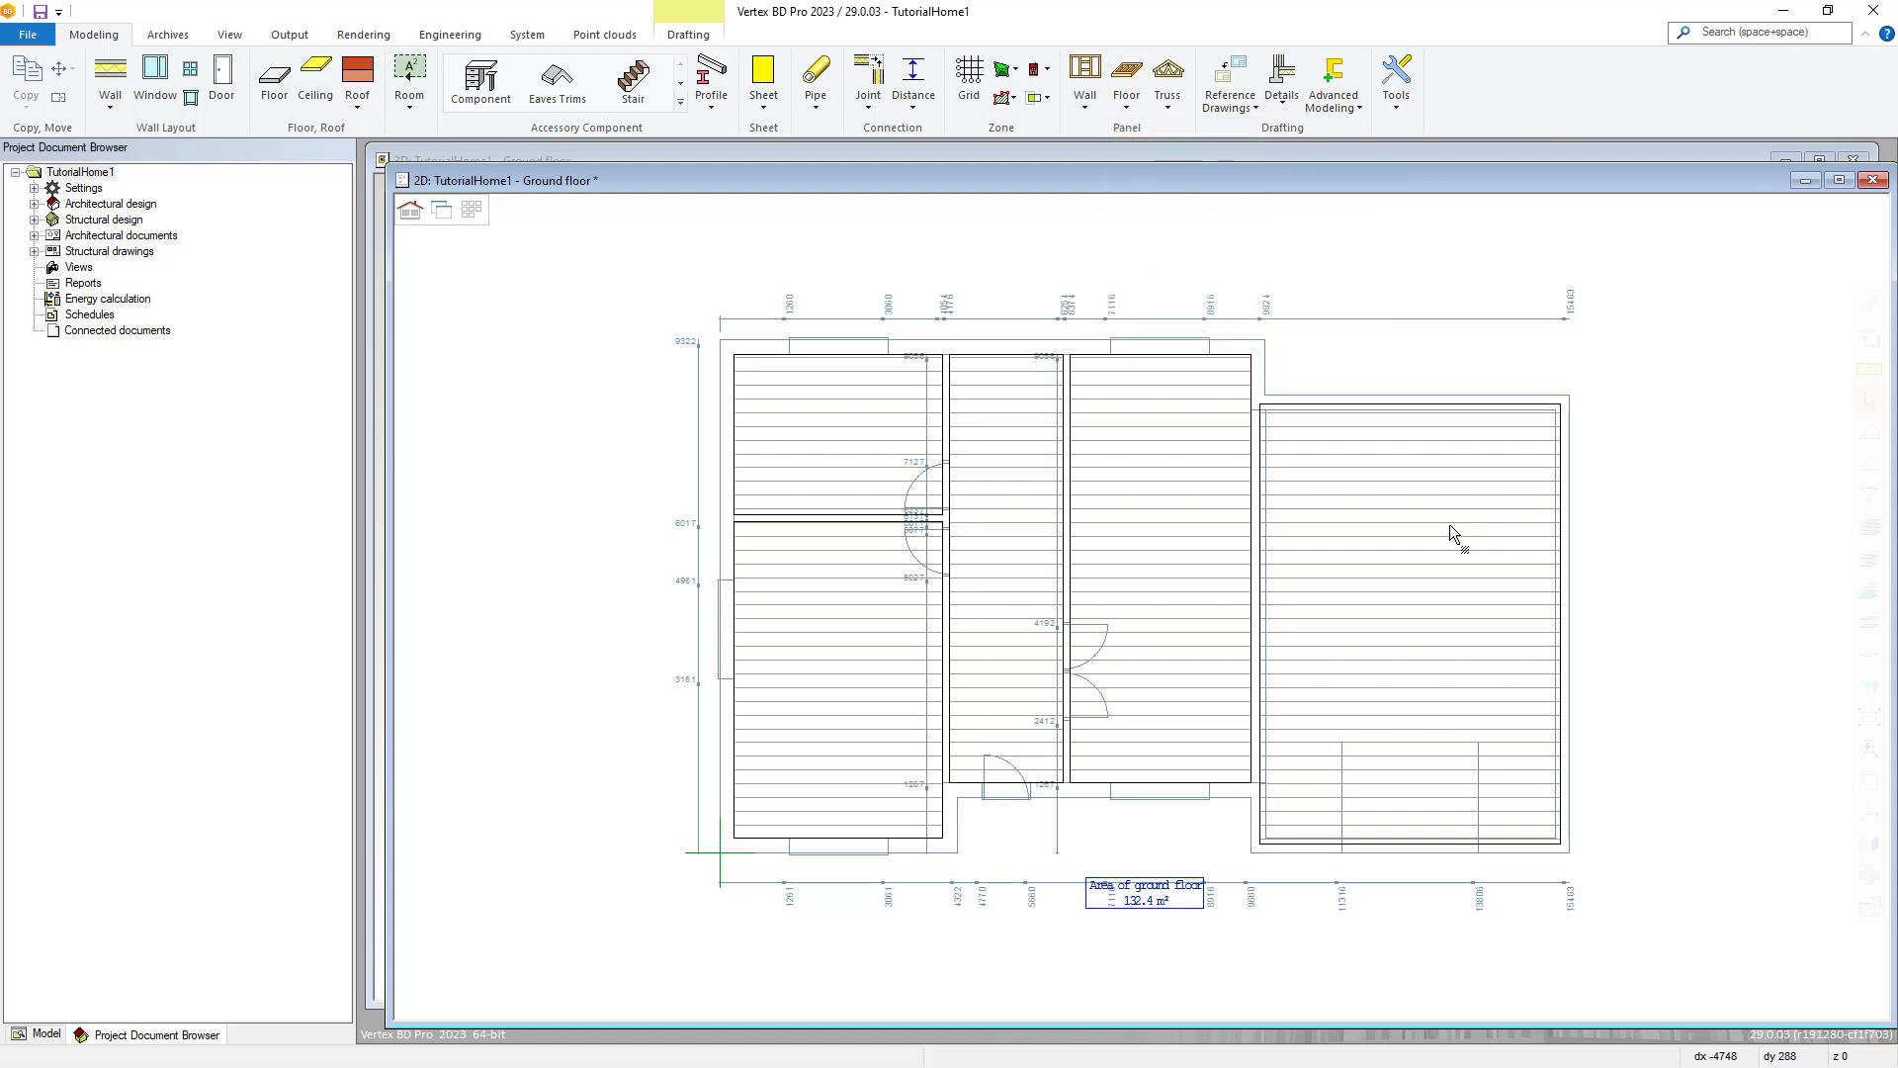
# Add horizontal panel breaks at 2400 spacing to the floor area beside the garage, starting about a quarter down from its upper edge
pyautogui.click(1142, 542)
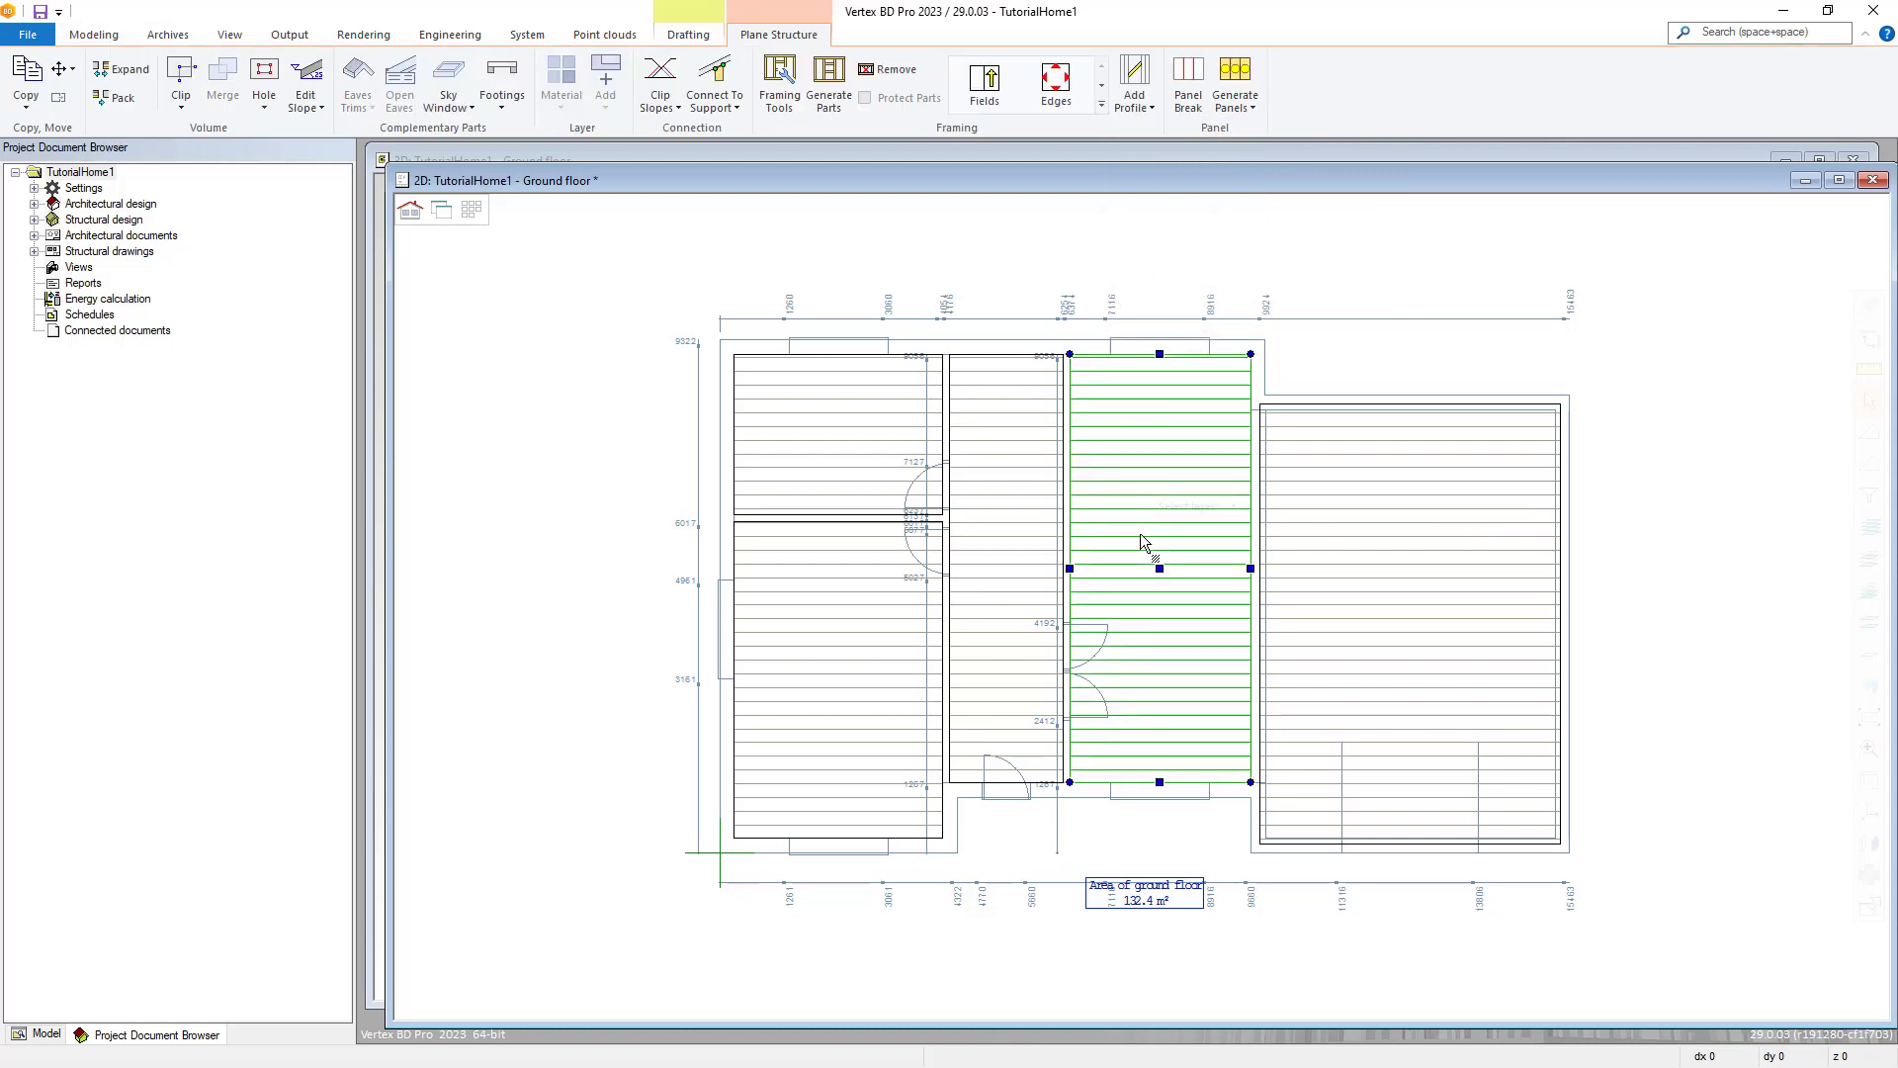
pyautogui.click(1191, 114)
pyautogui.rightClick(1135, 506)
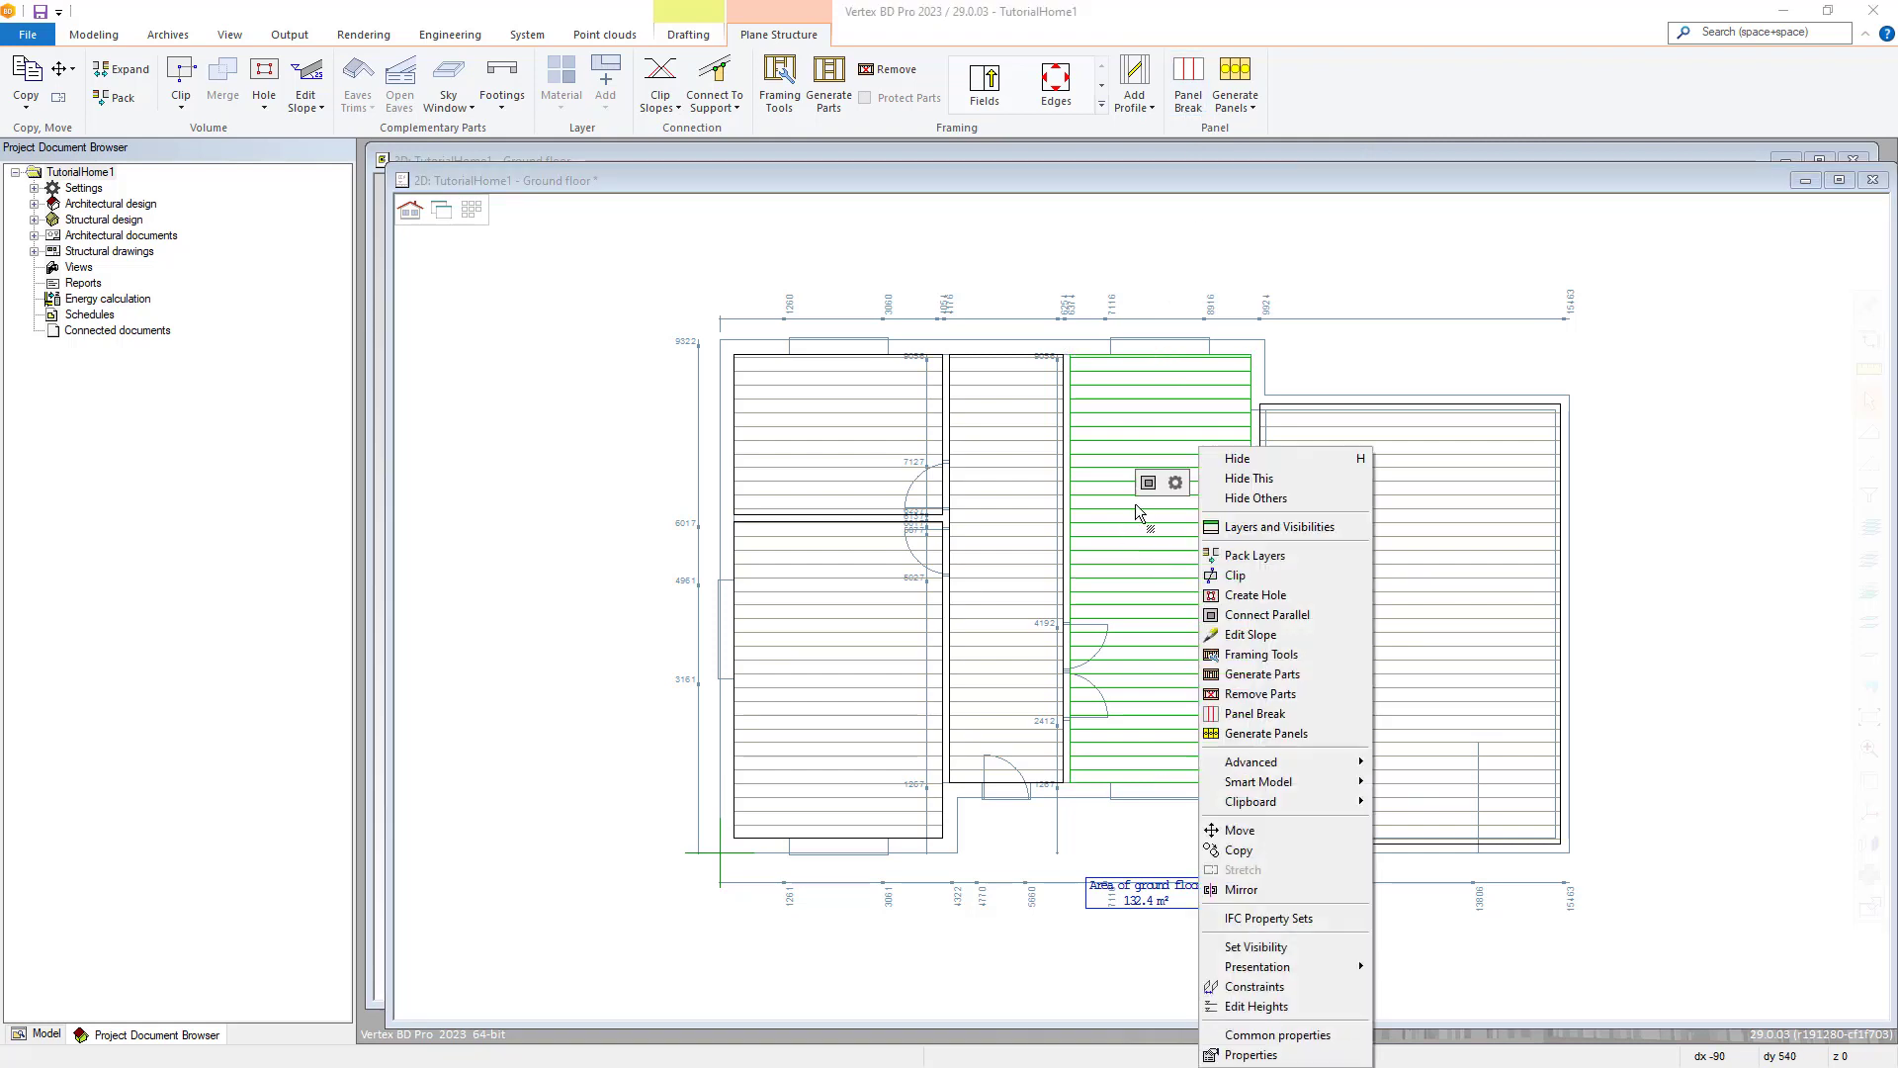
pyautogui.click(1314, 716)
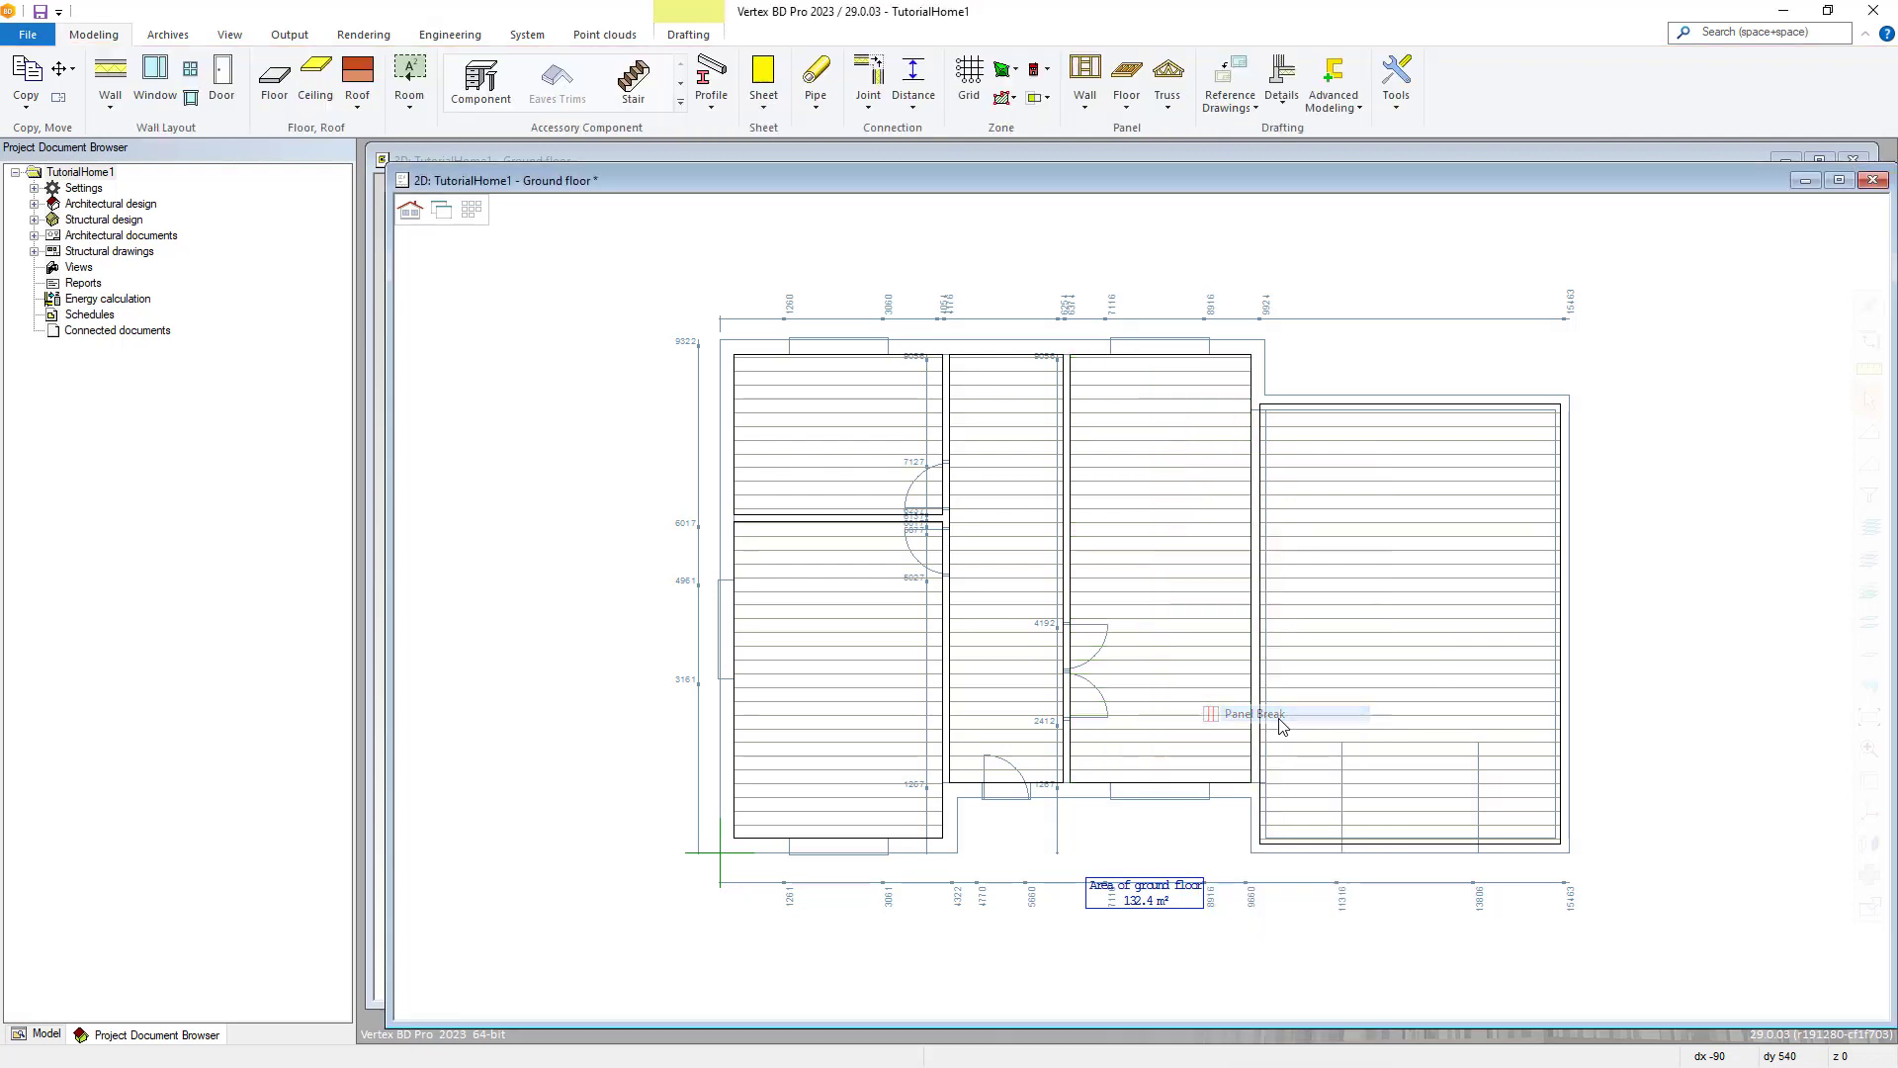
pyautogui.rightClick(1157, 520)
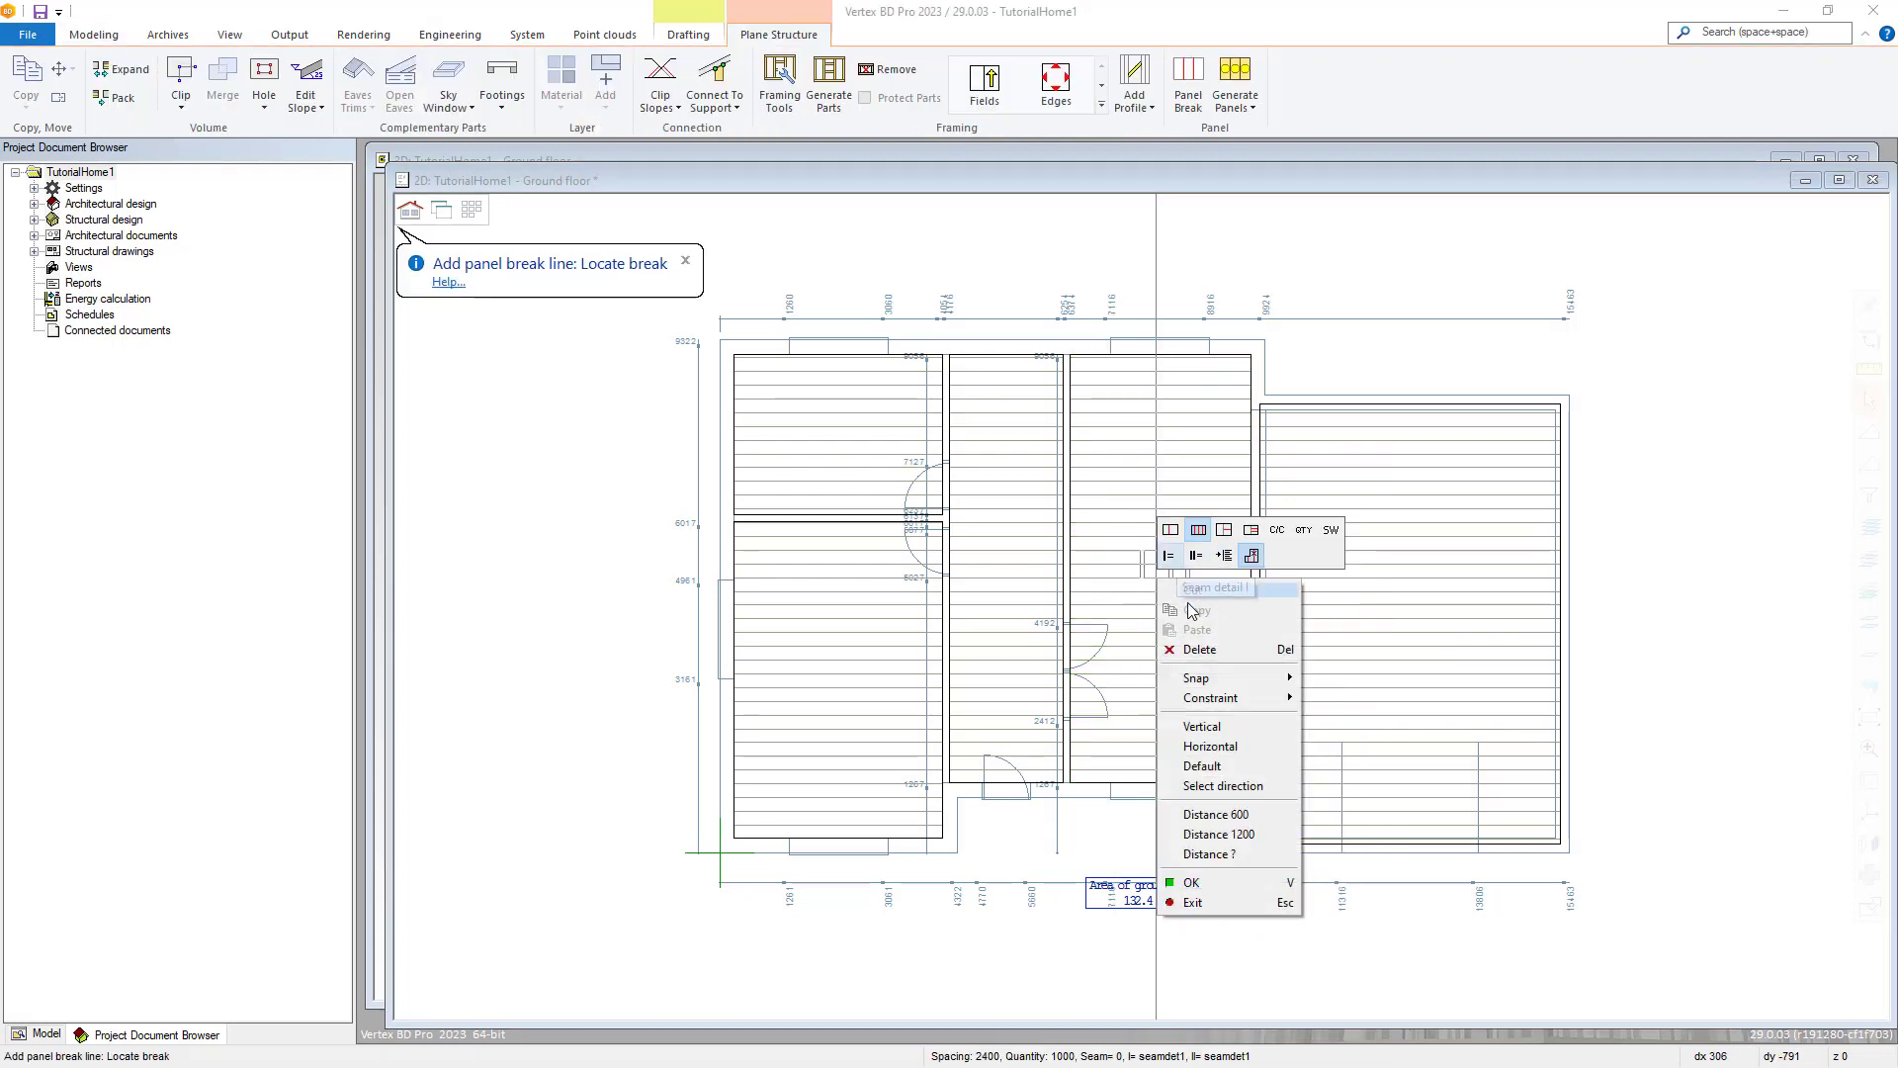
pyautogui.click(1214, 745)
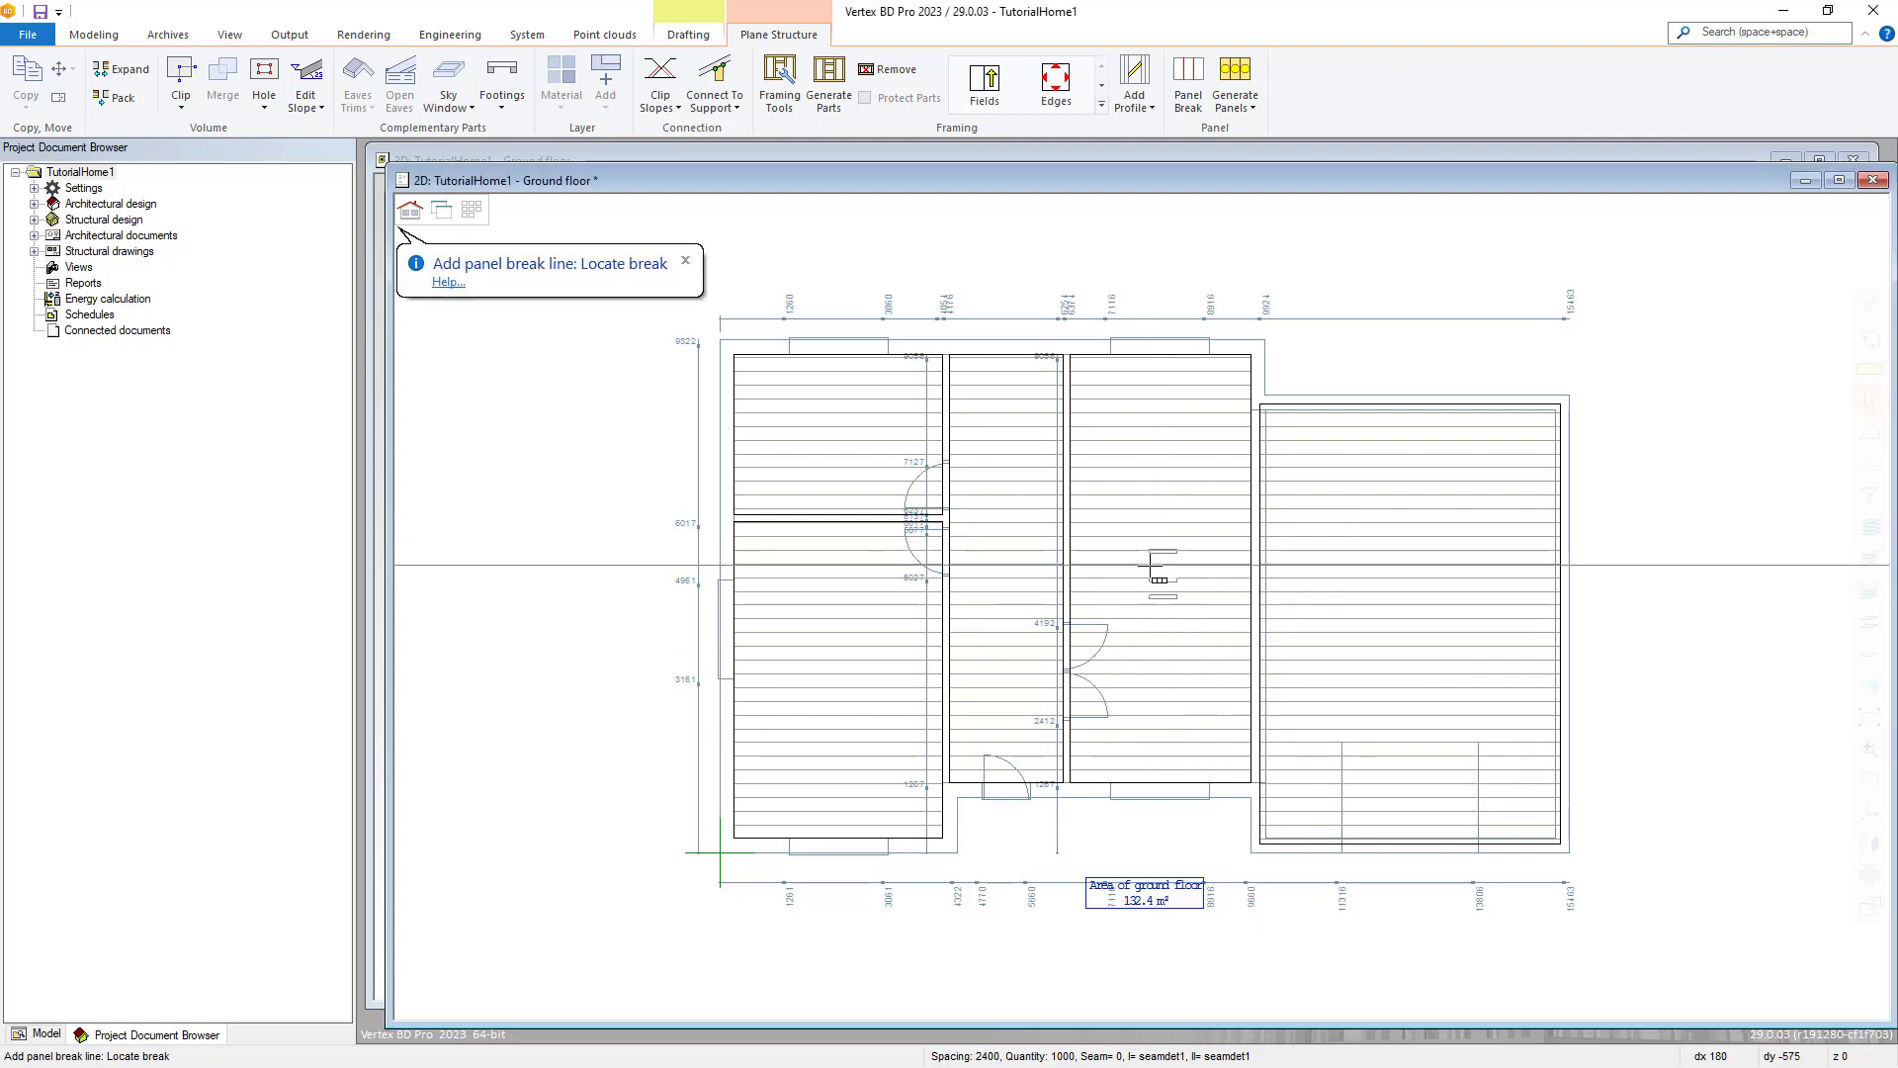
pyautogui.rightClick(1150, 565)
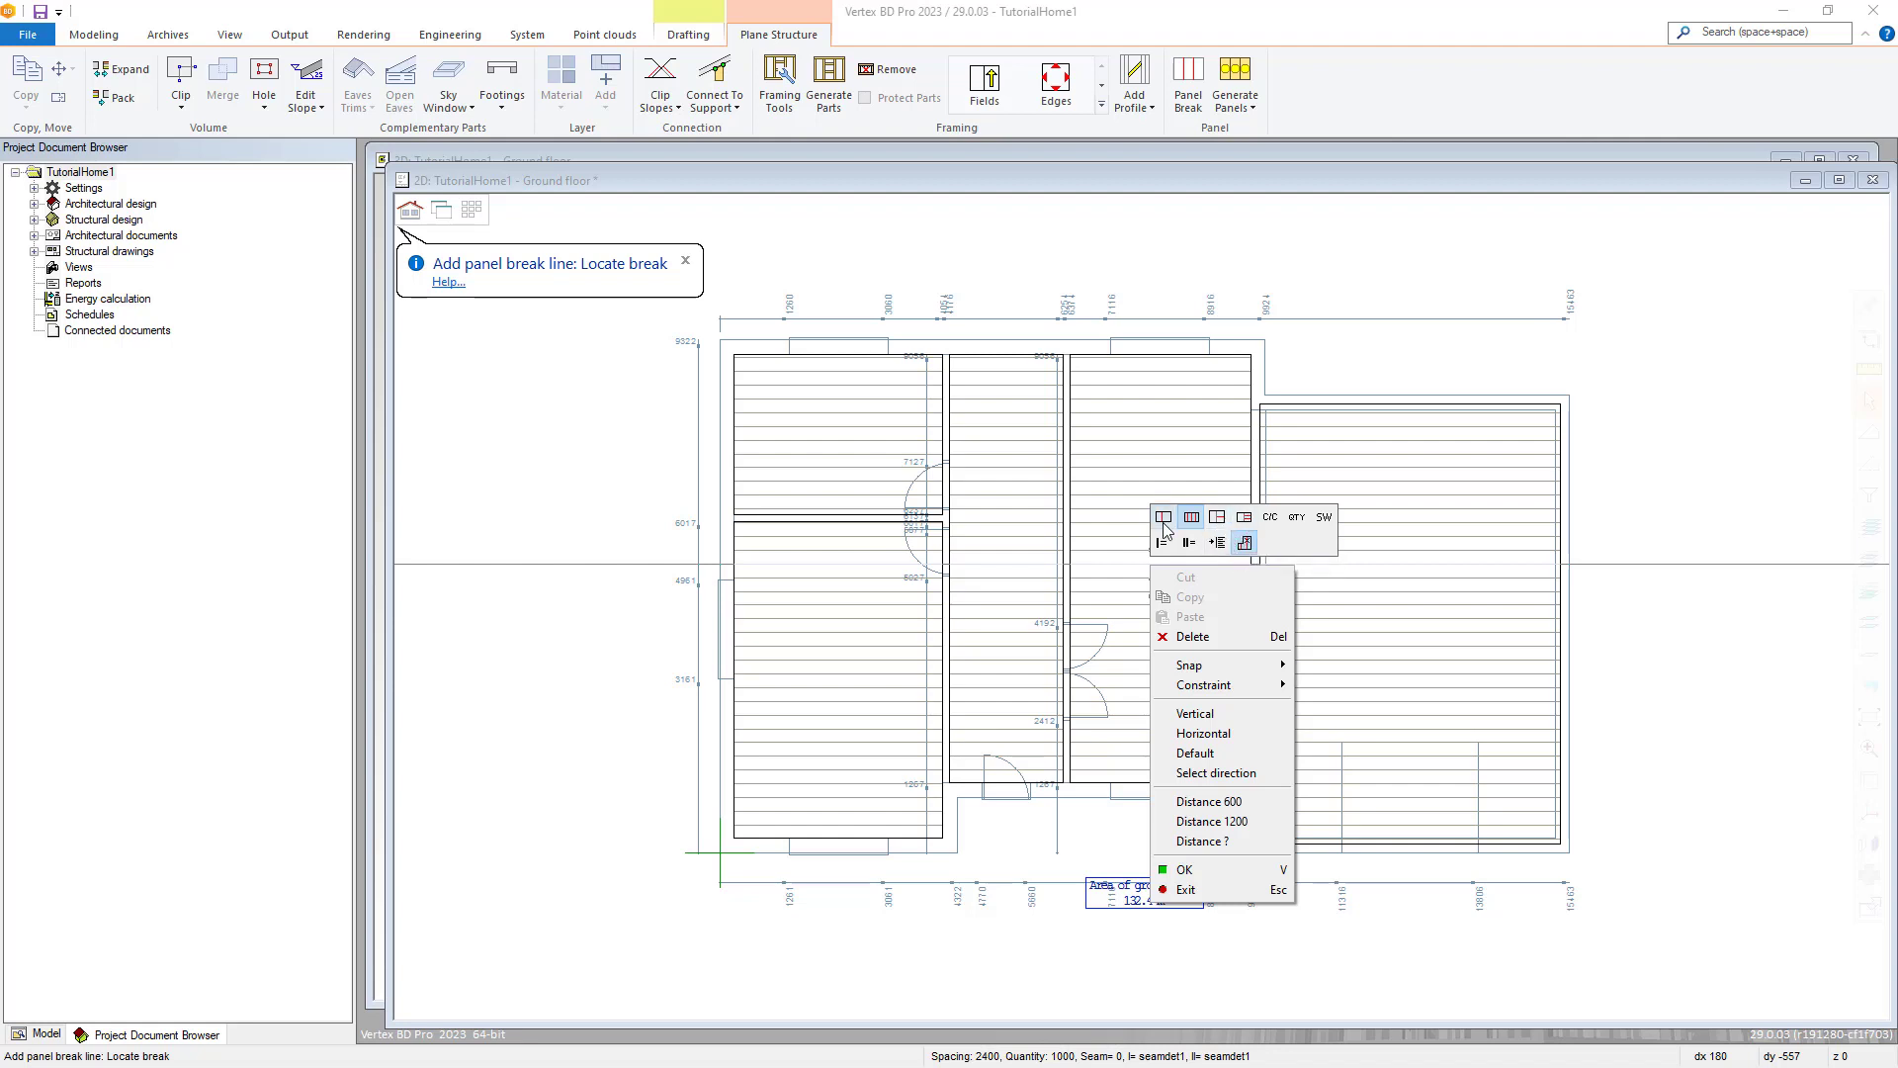
pyautogui.click(1245, 542)
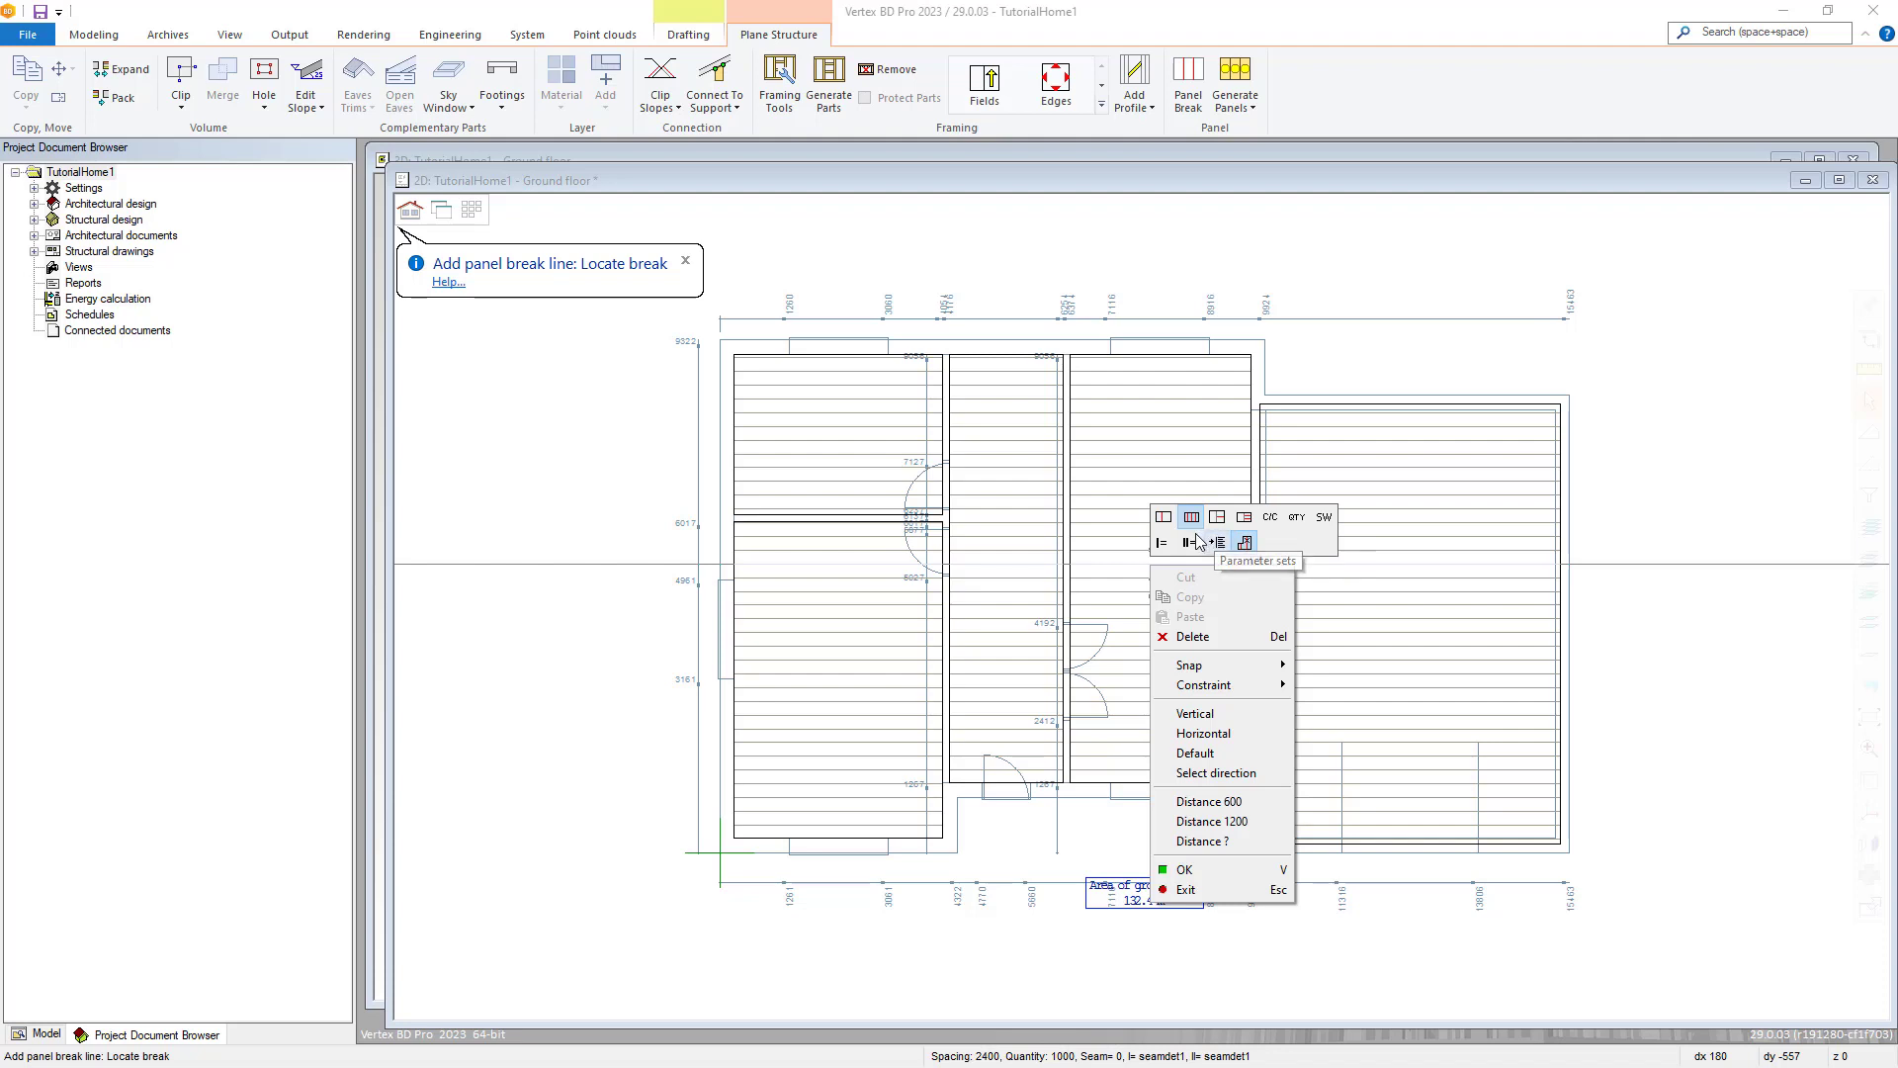
pyautogui.click(1111, 483)
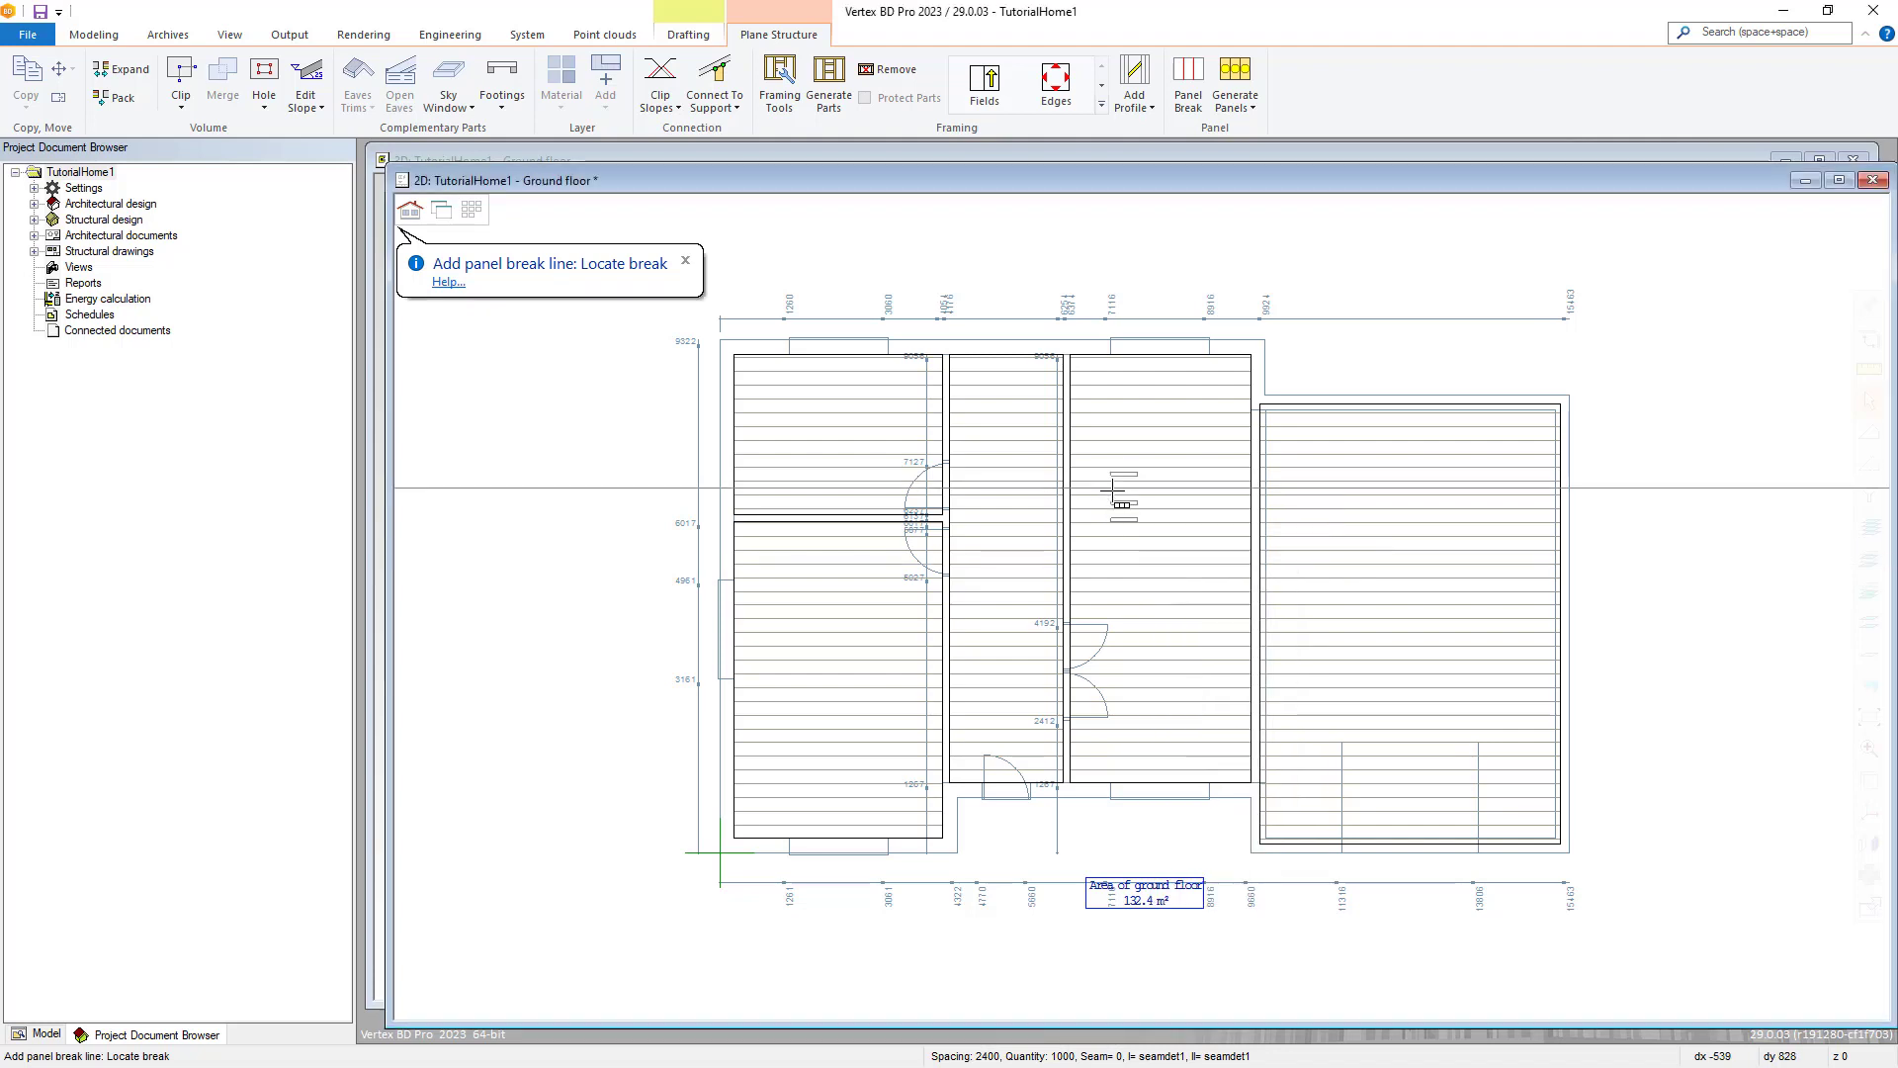
pyautogui.click(1157, 454)
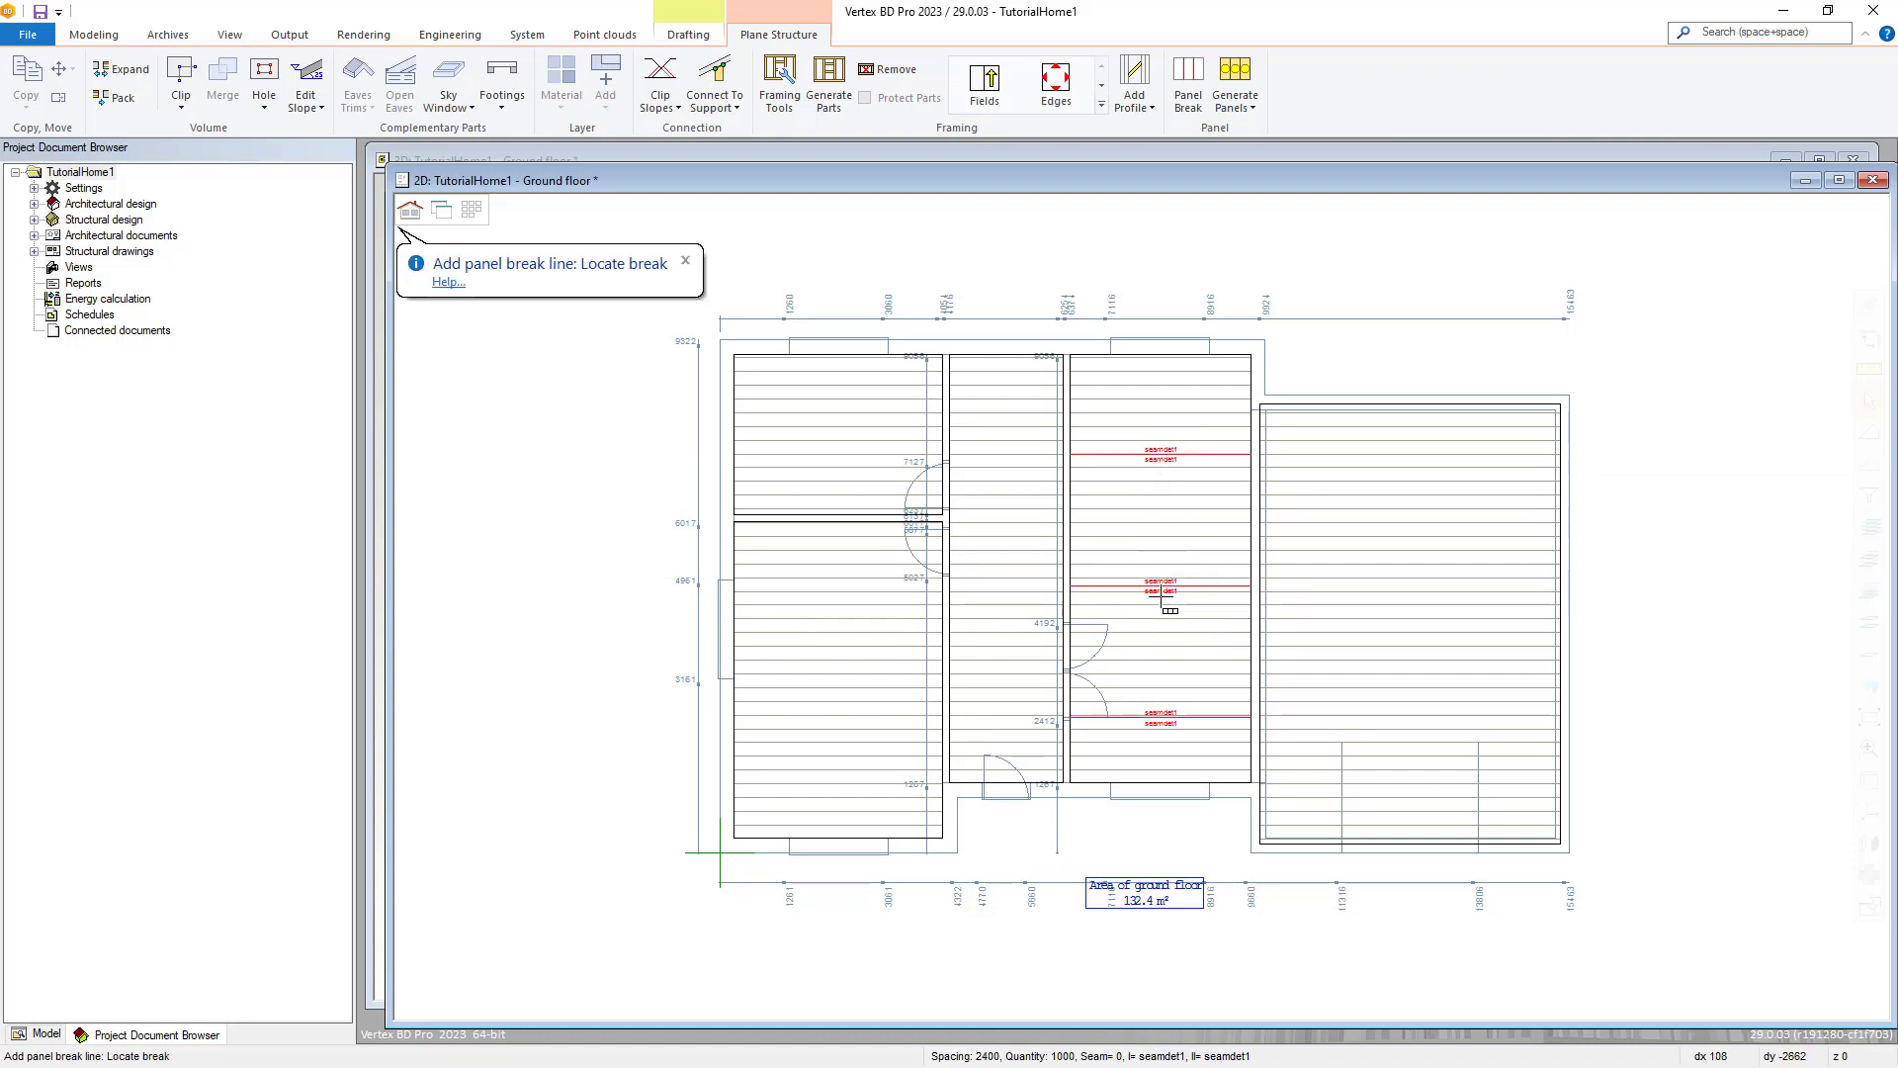
pyautogui.rightClick(1058, 528)
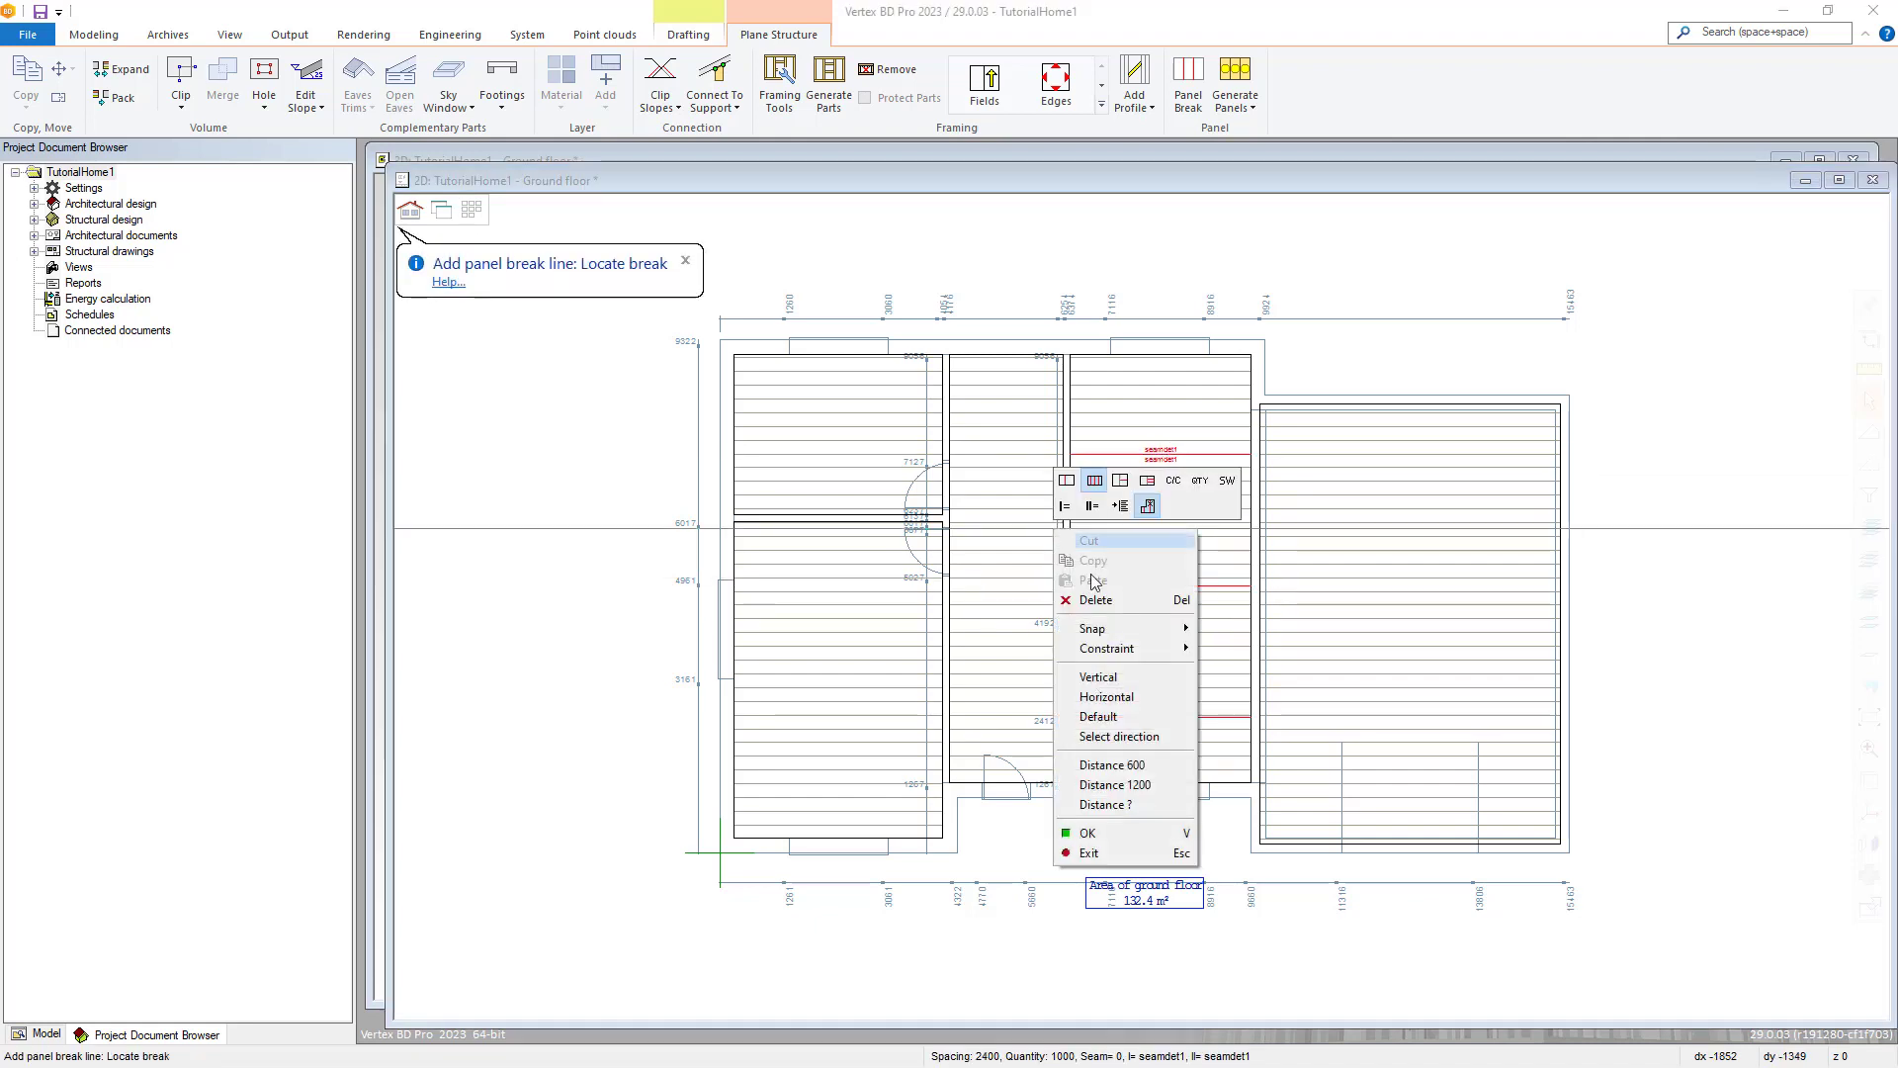
pyautogui.click(1108, 830)
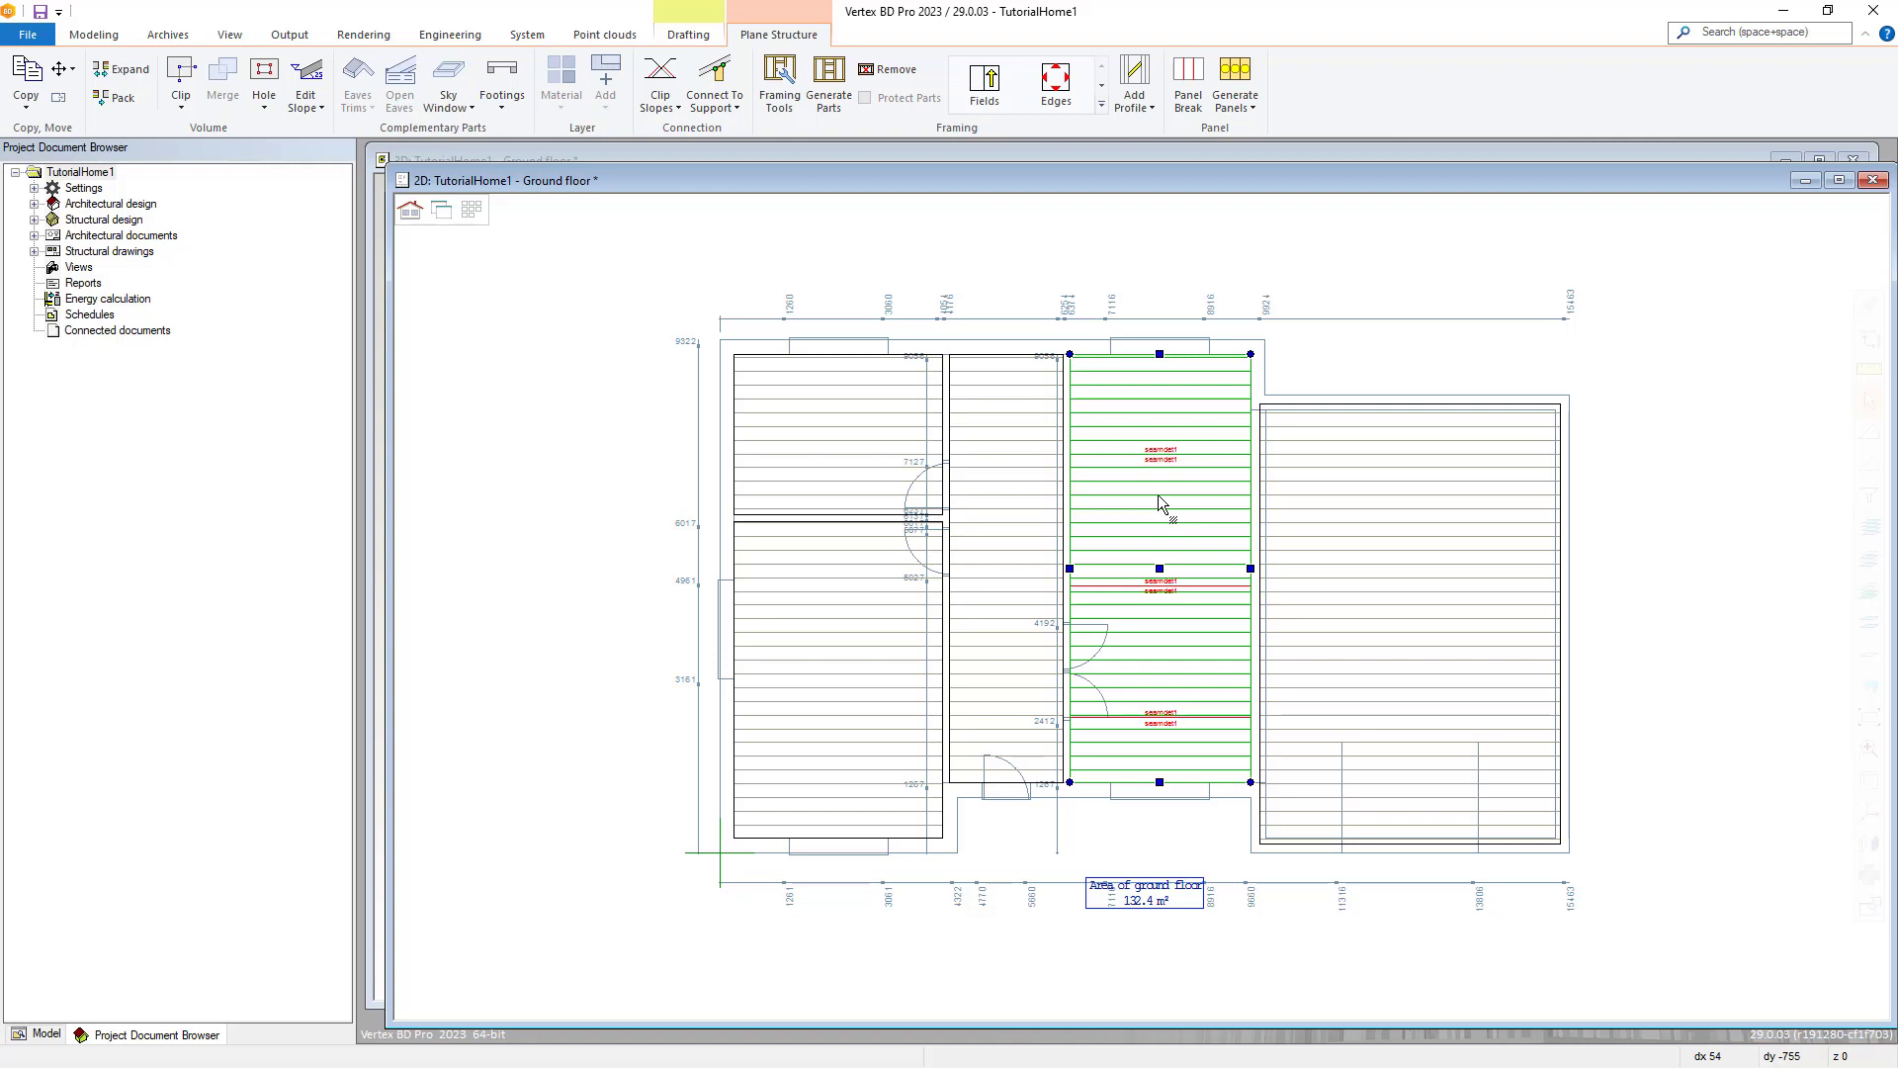
# Run Generate Panels for floors on the area divided by the panel break lines
pyautogui.click(874, 236)
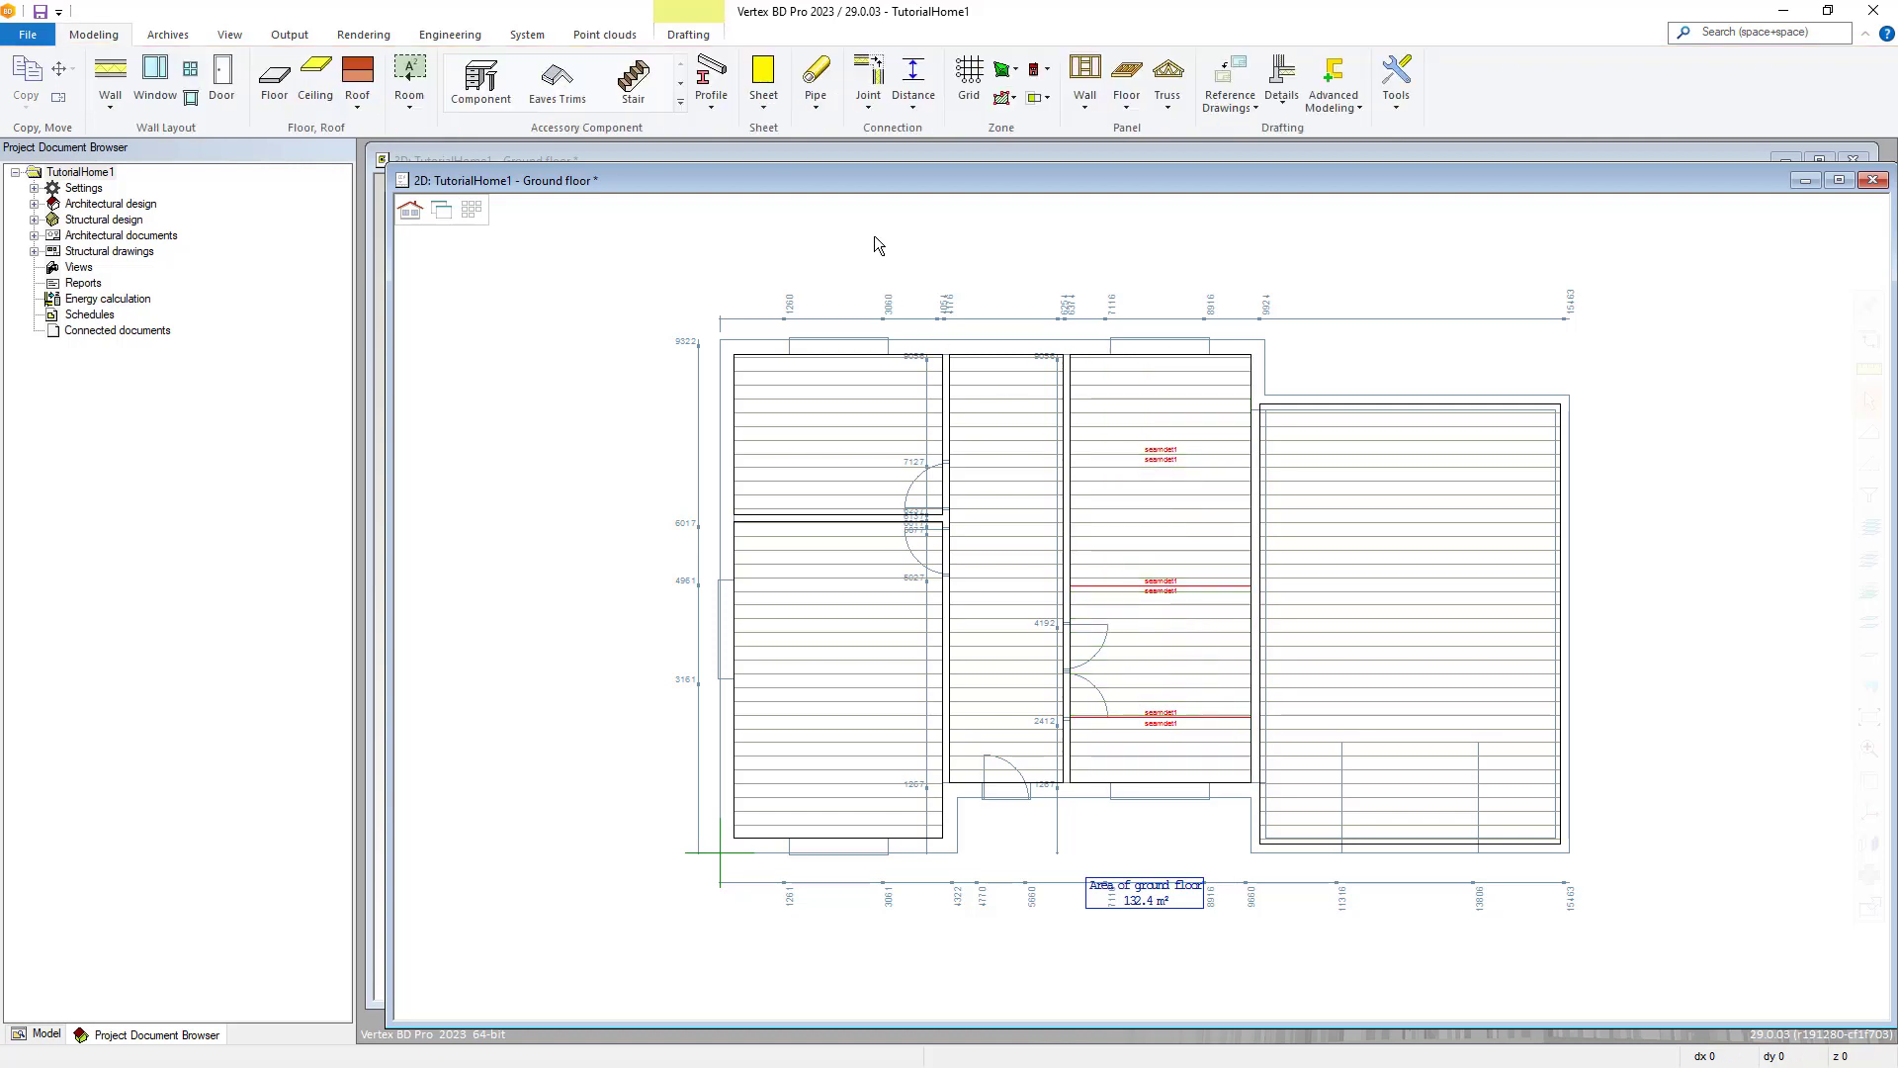
pyautogui.click(1131, 111)
pyautogui.click(1198, 186)
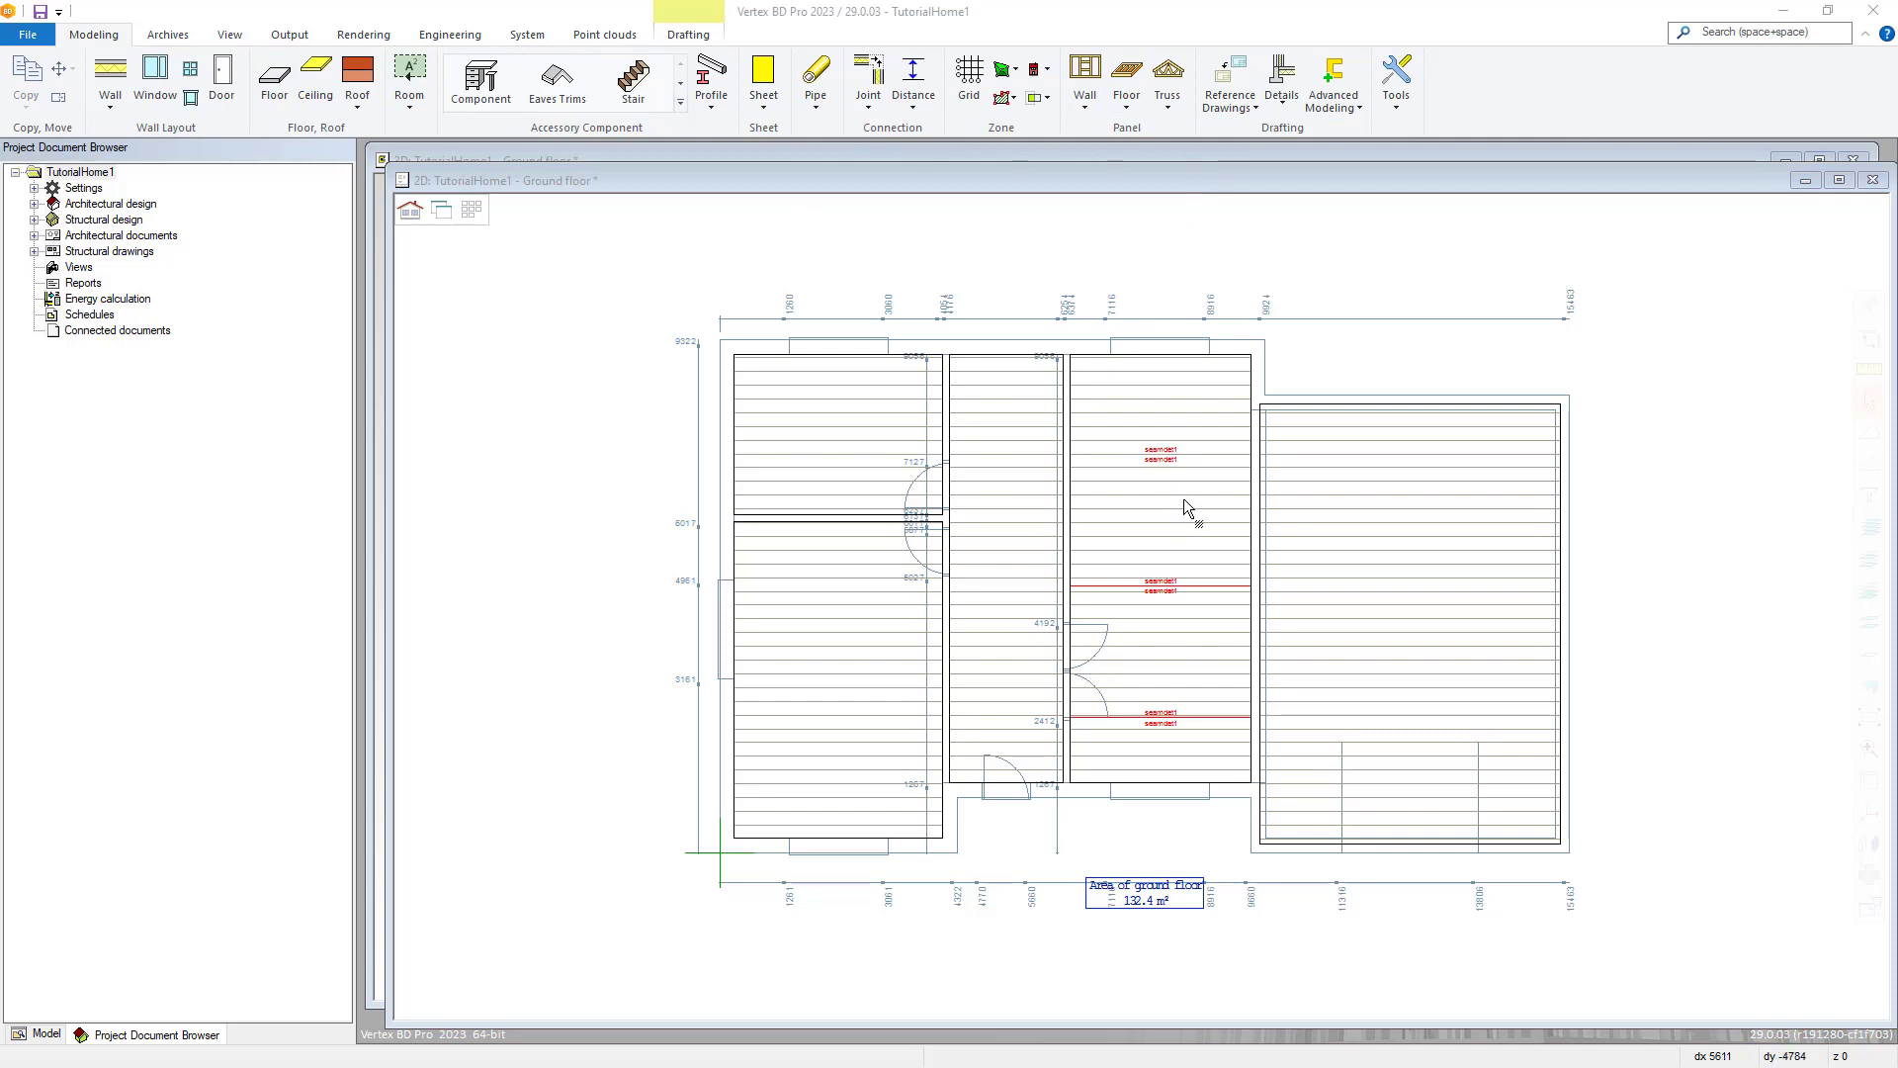
pyautogui.click(1119, 98)
pyautogui.click(1125, 103)
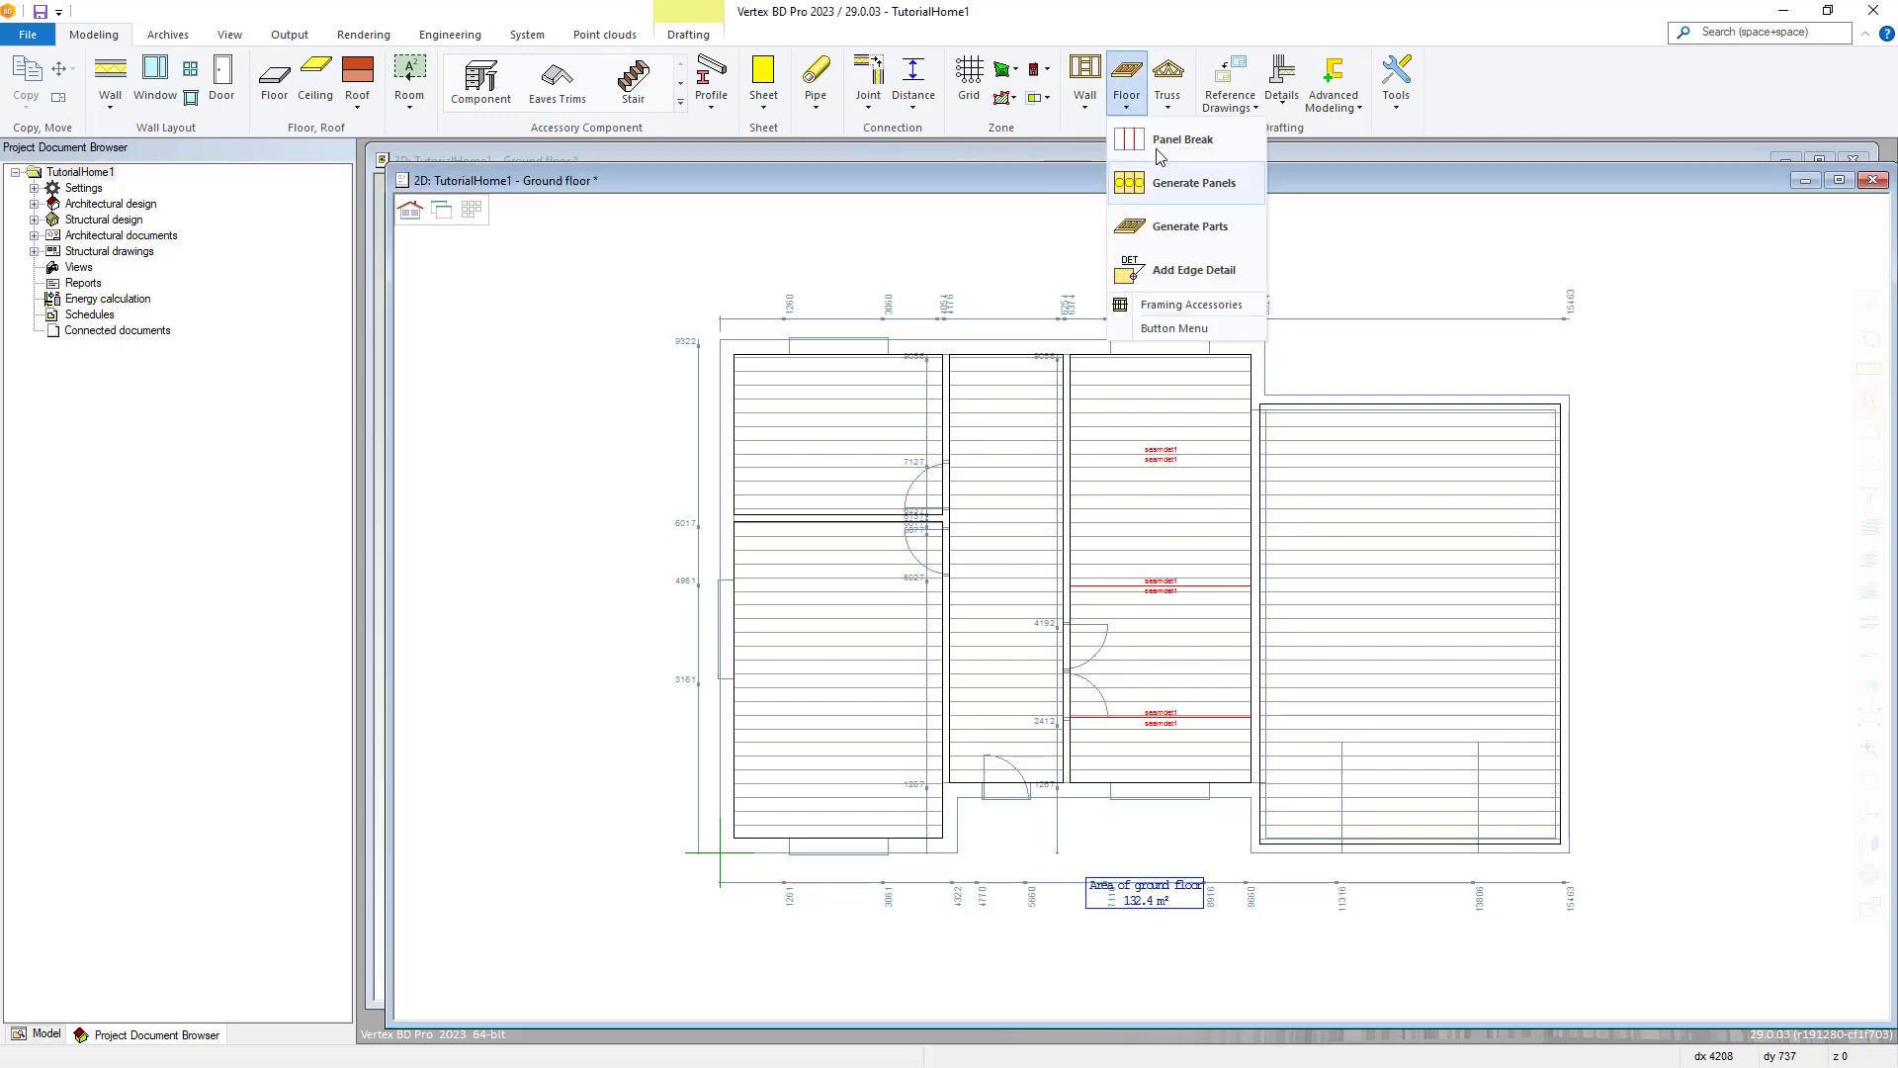
pyautogui.click(1124, 185)
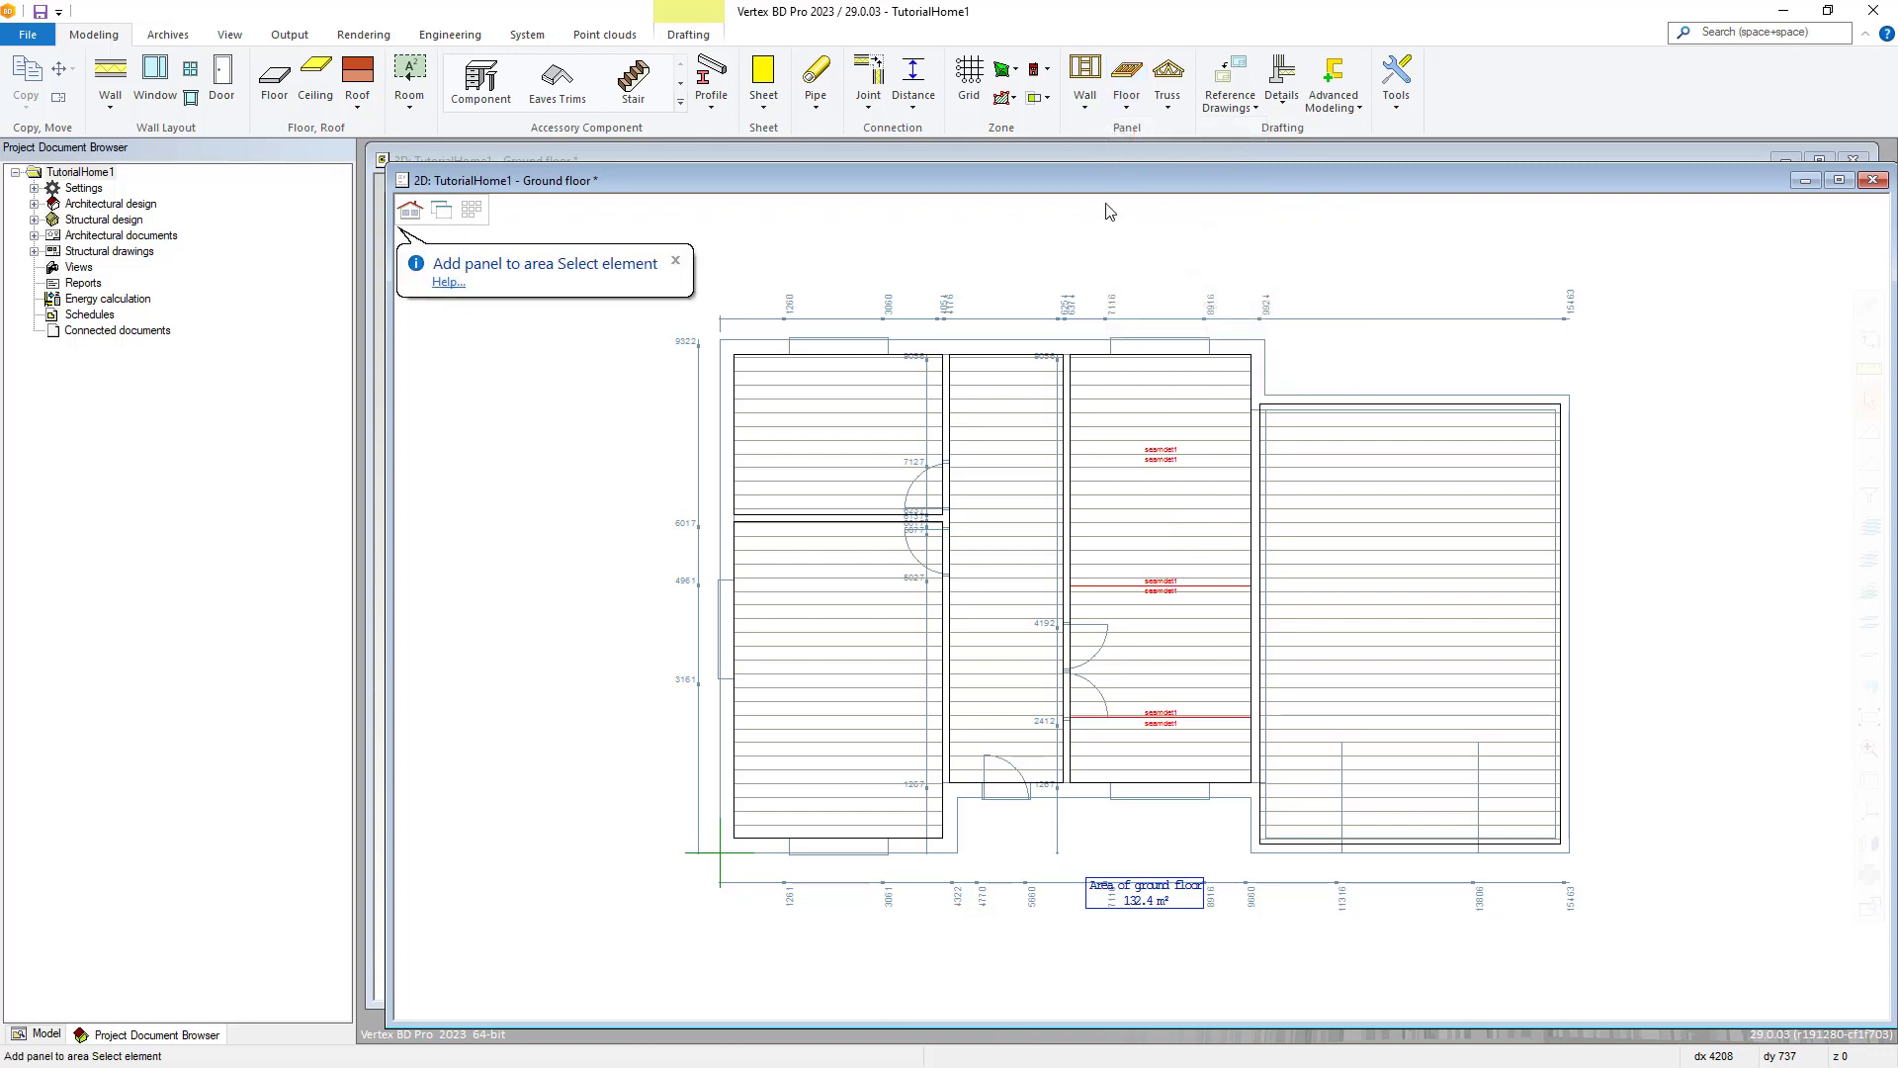
pyautogui.click(1113, 512)
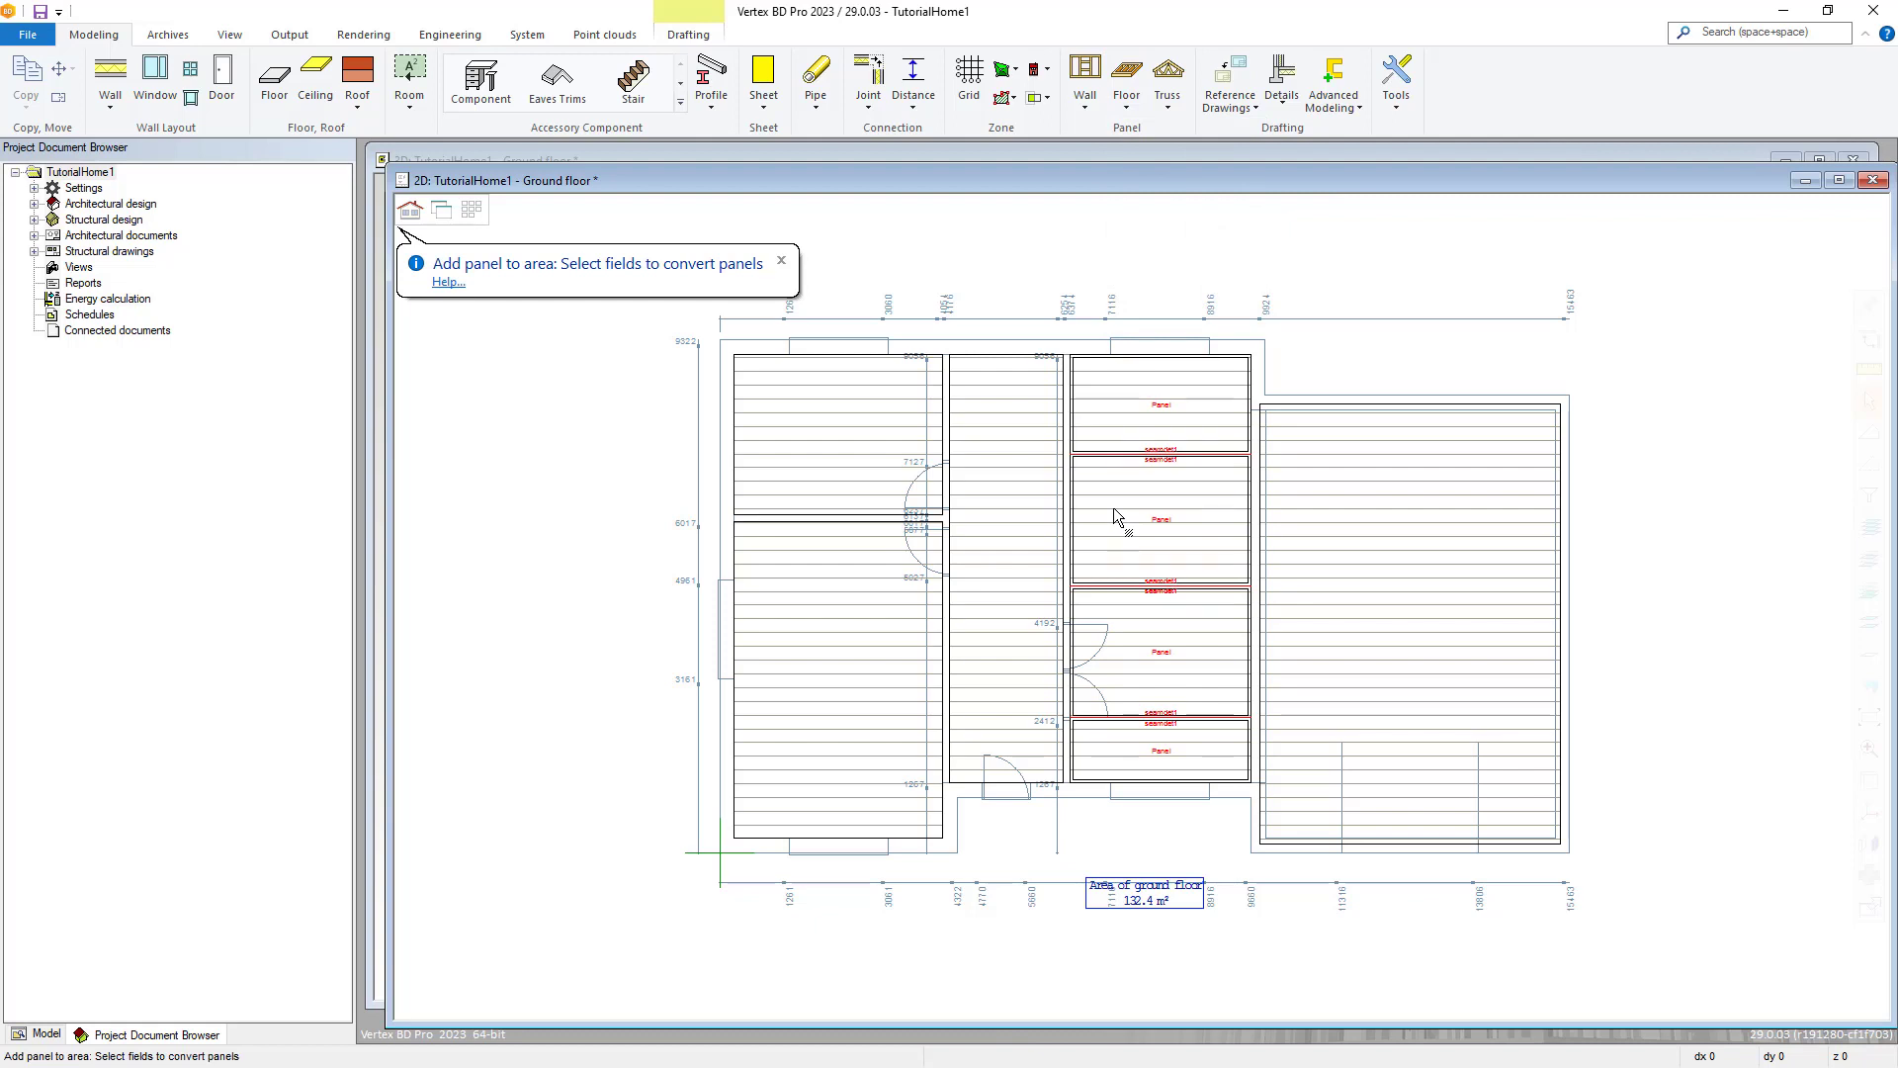
# Select all four fields between the break lines for conversion into panels and accept the selection
pyautogui.rightClick(1113, 484)
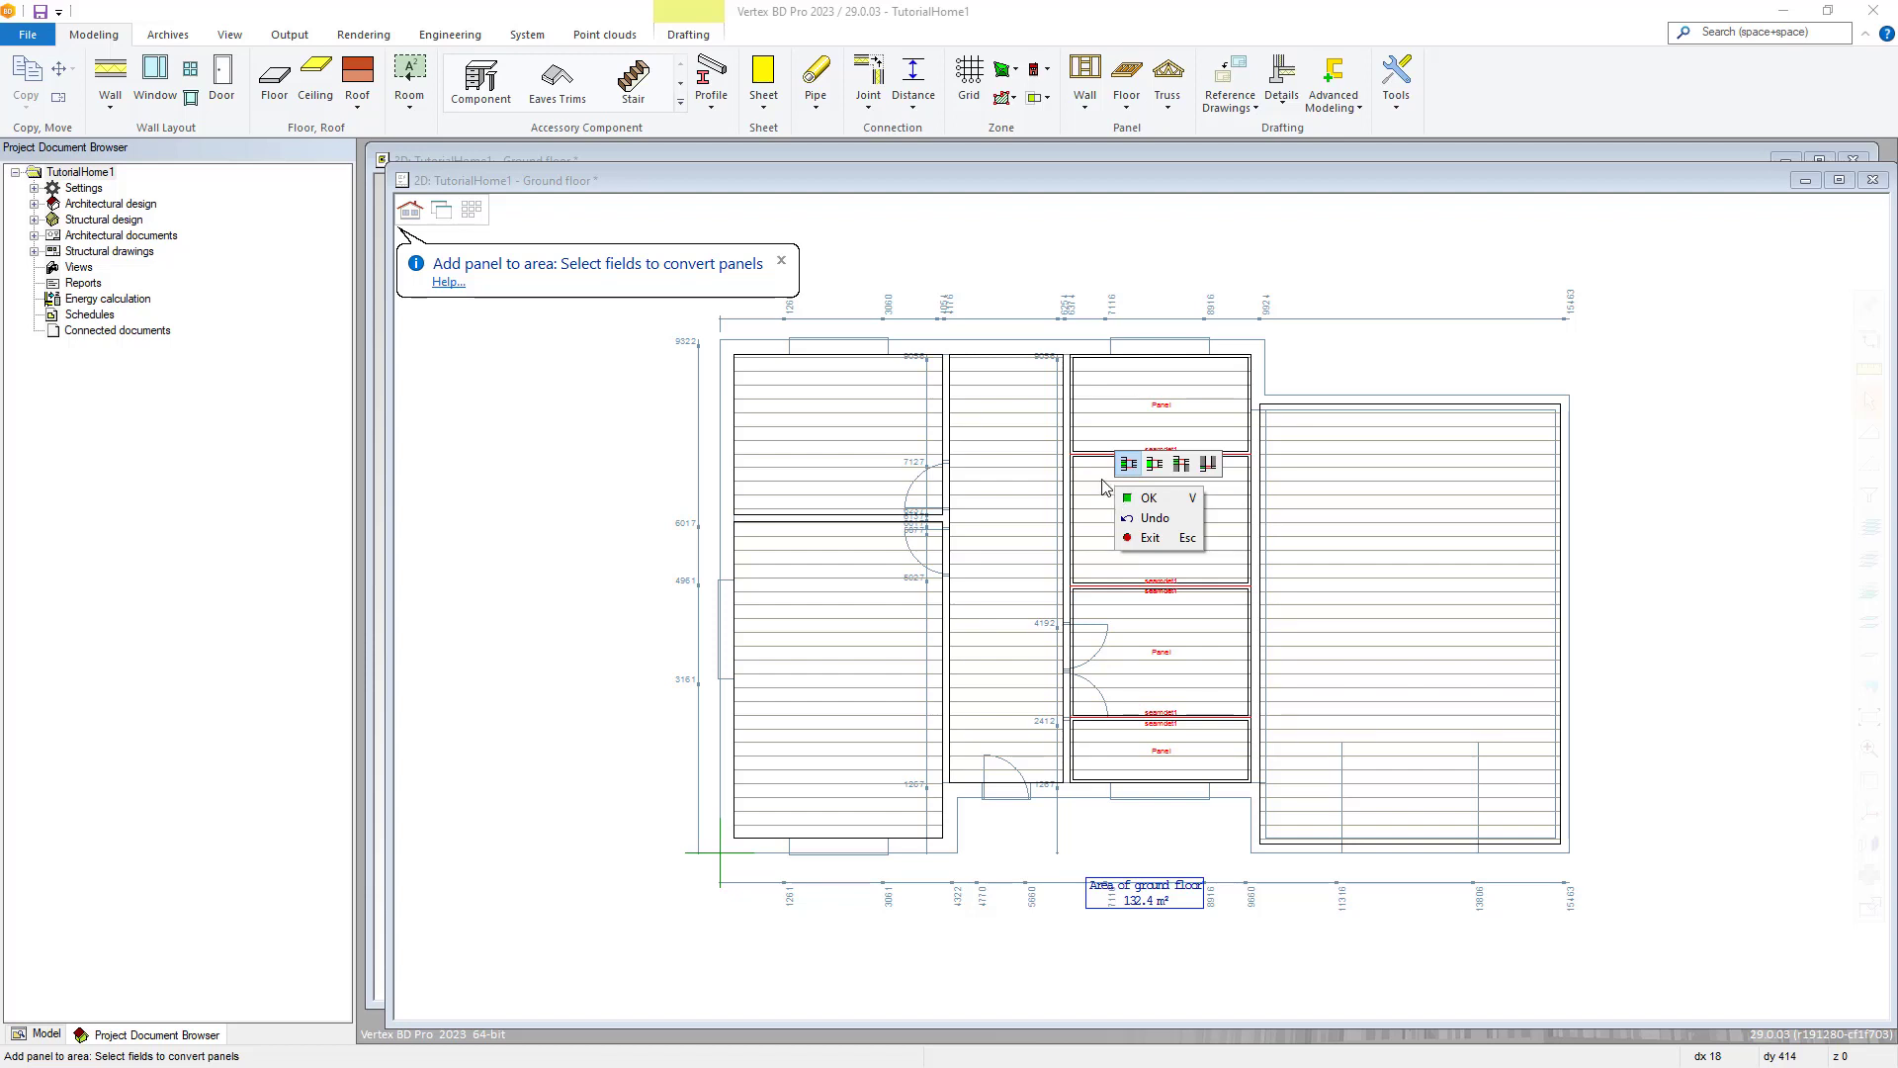
pyautogui.press('v')
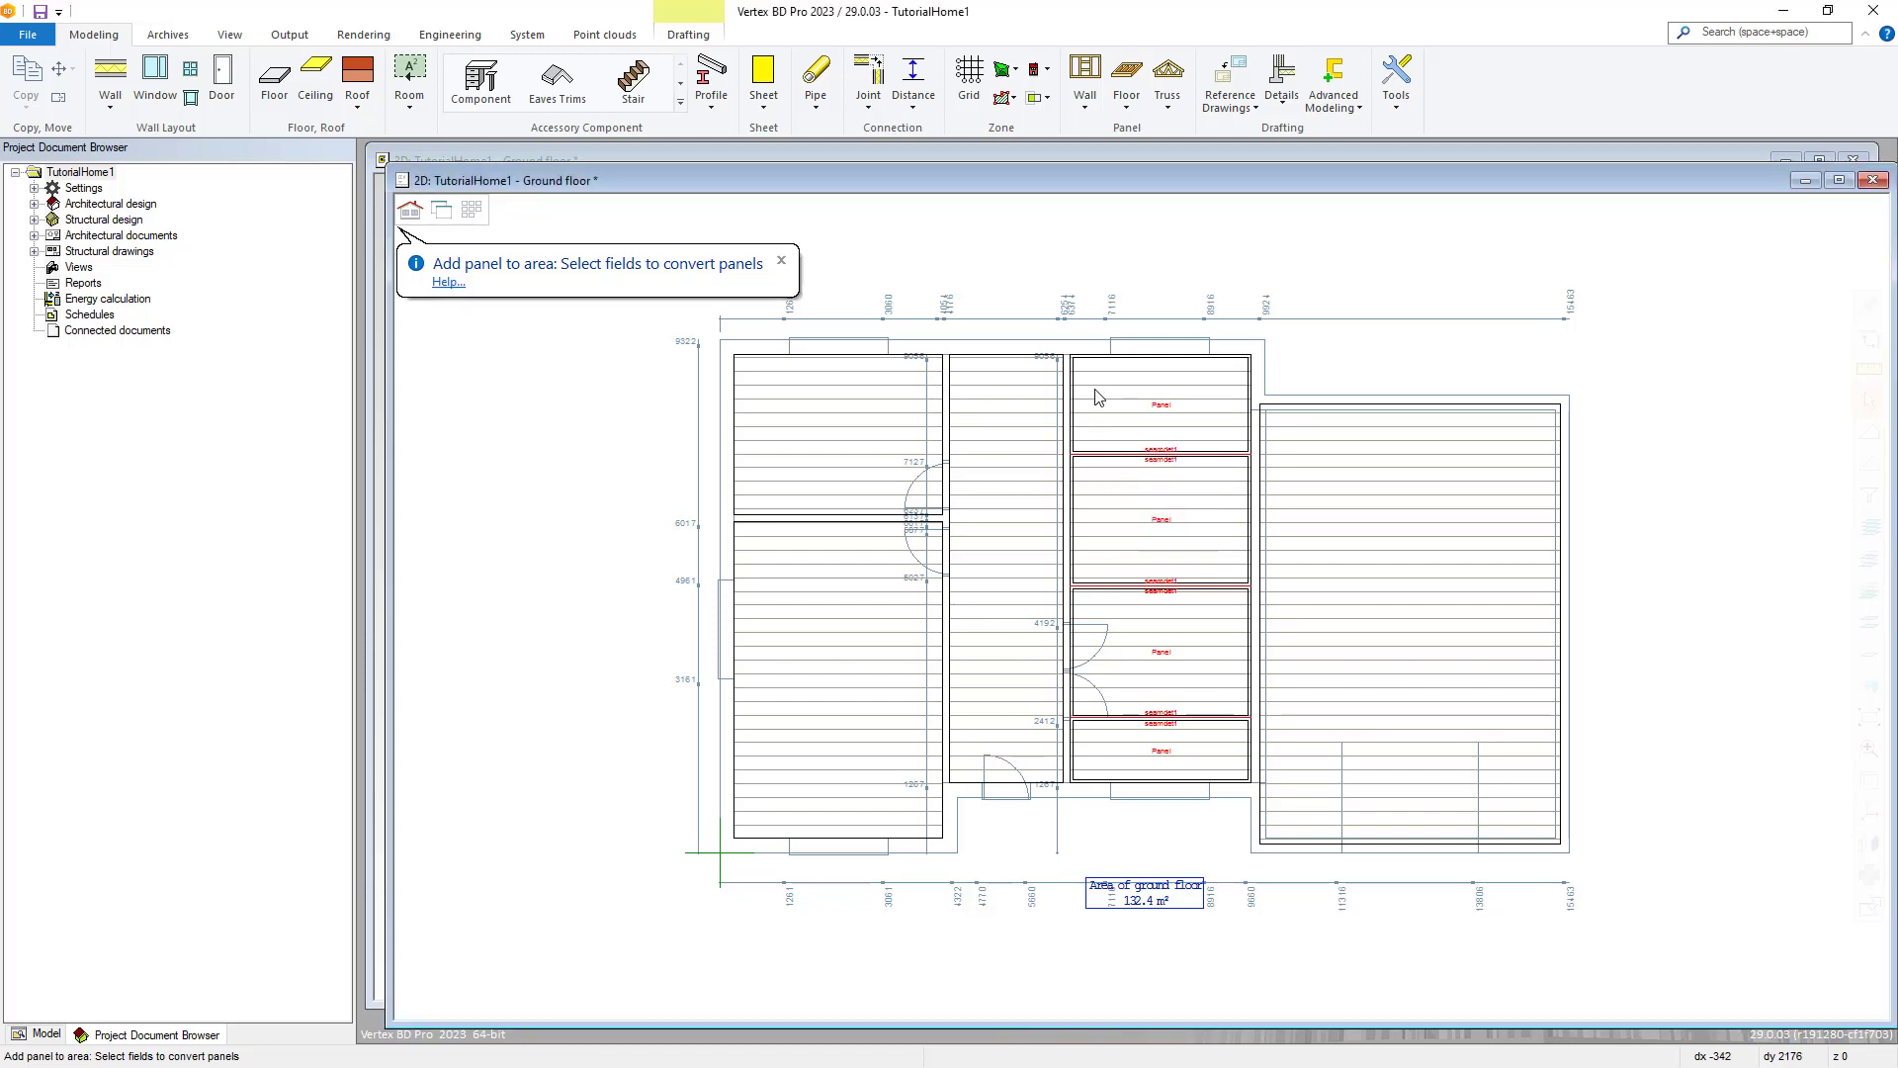
pyautogui.click(1161, 405)
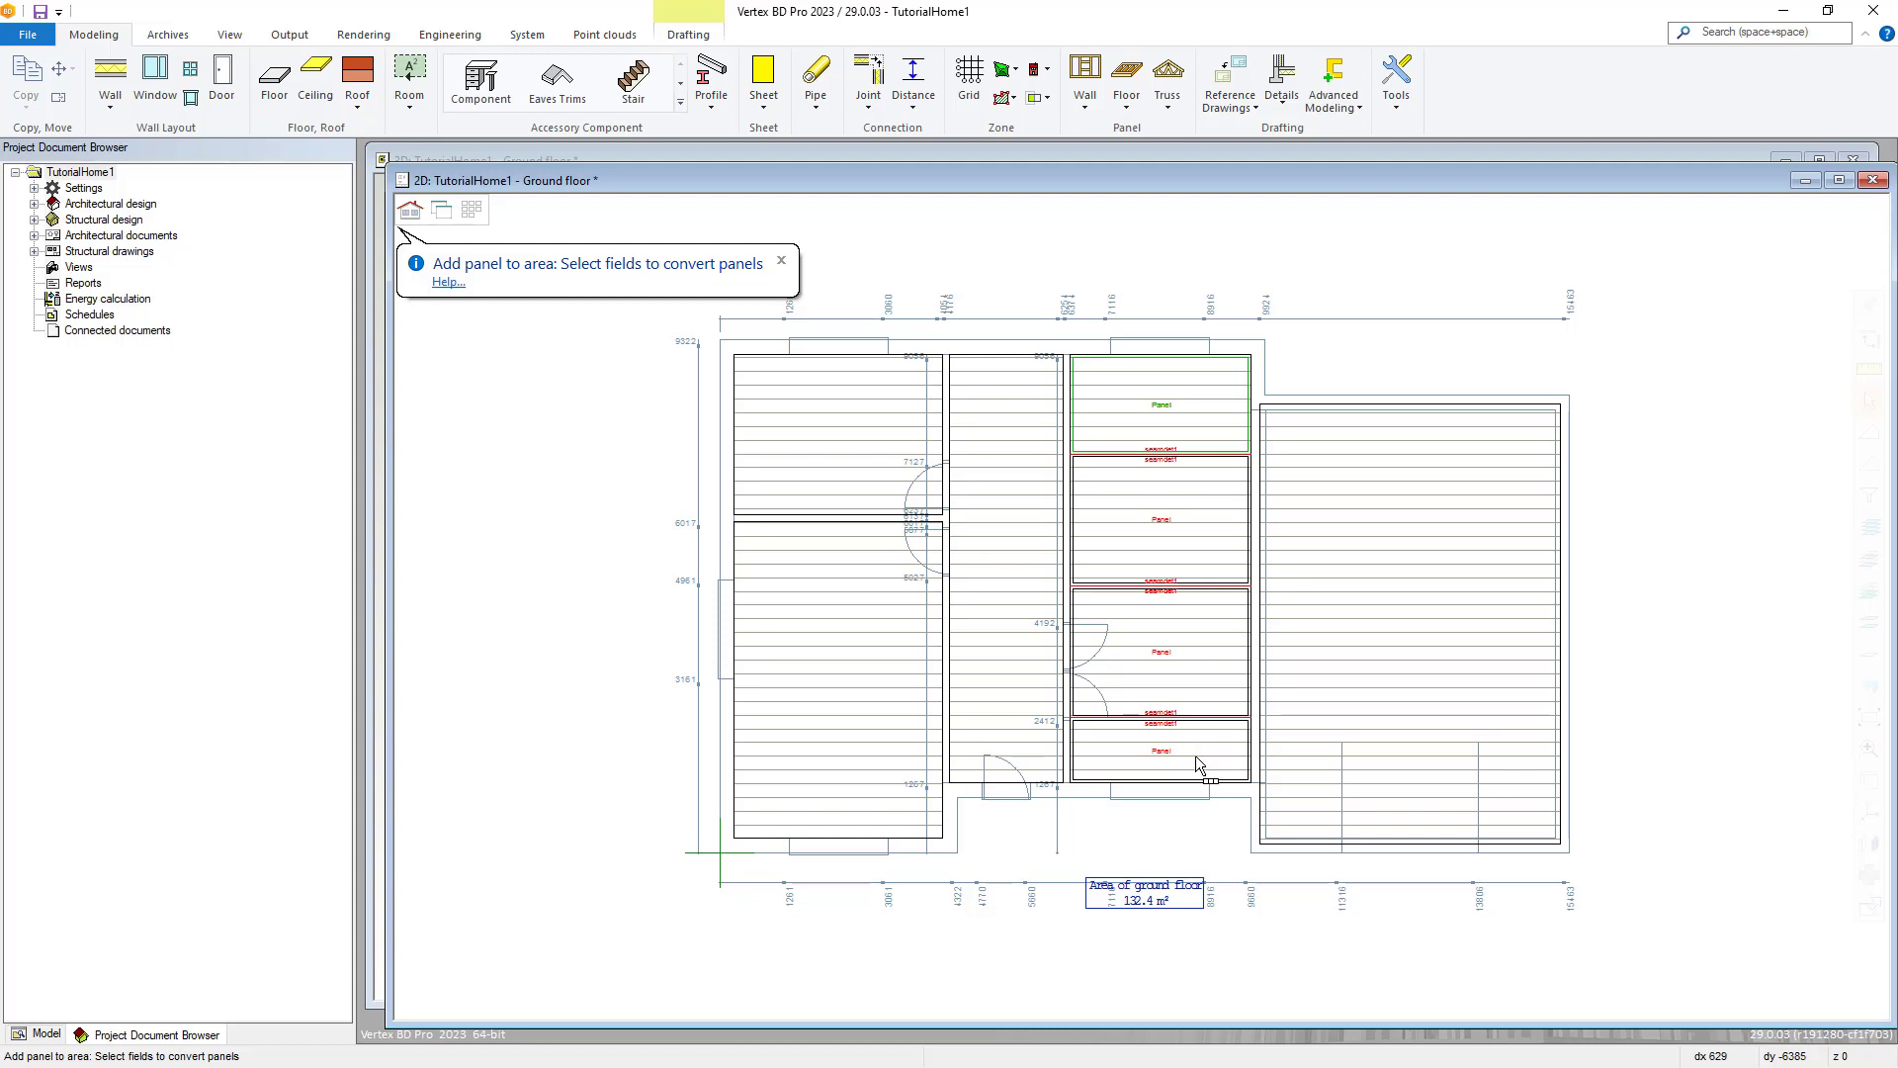
pyautogui.click(1100, 468)
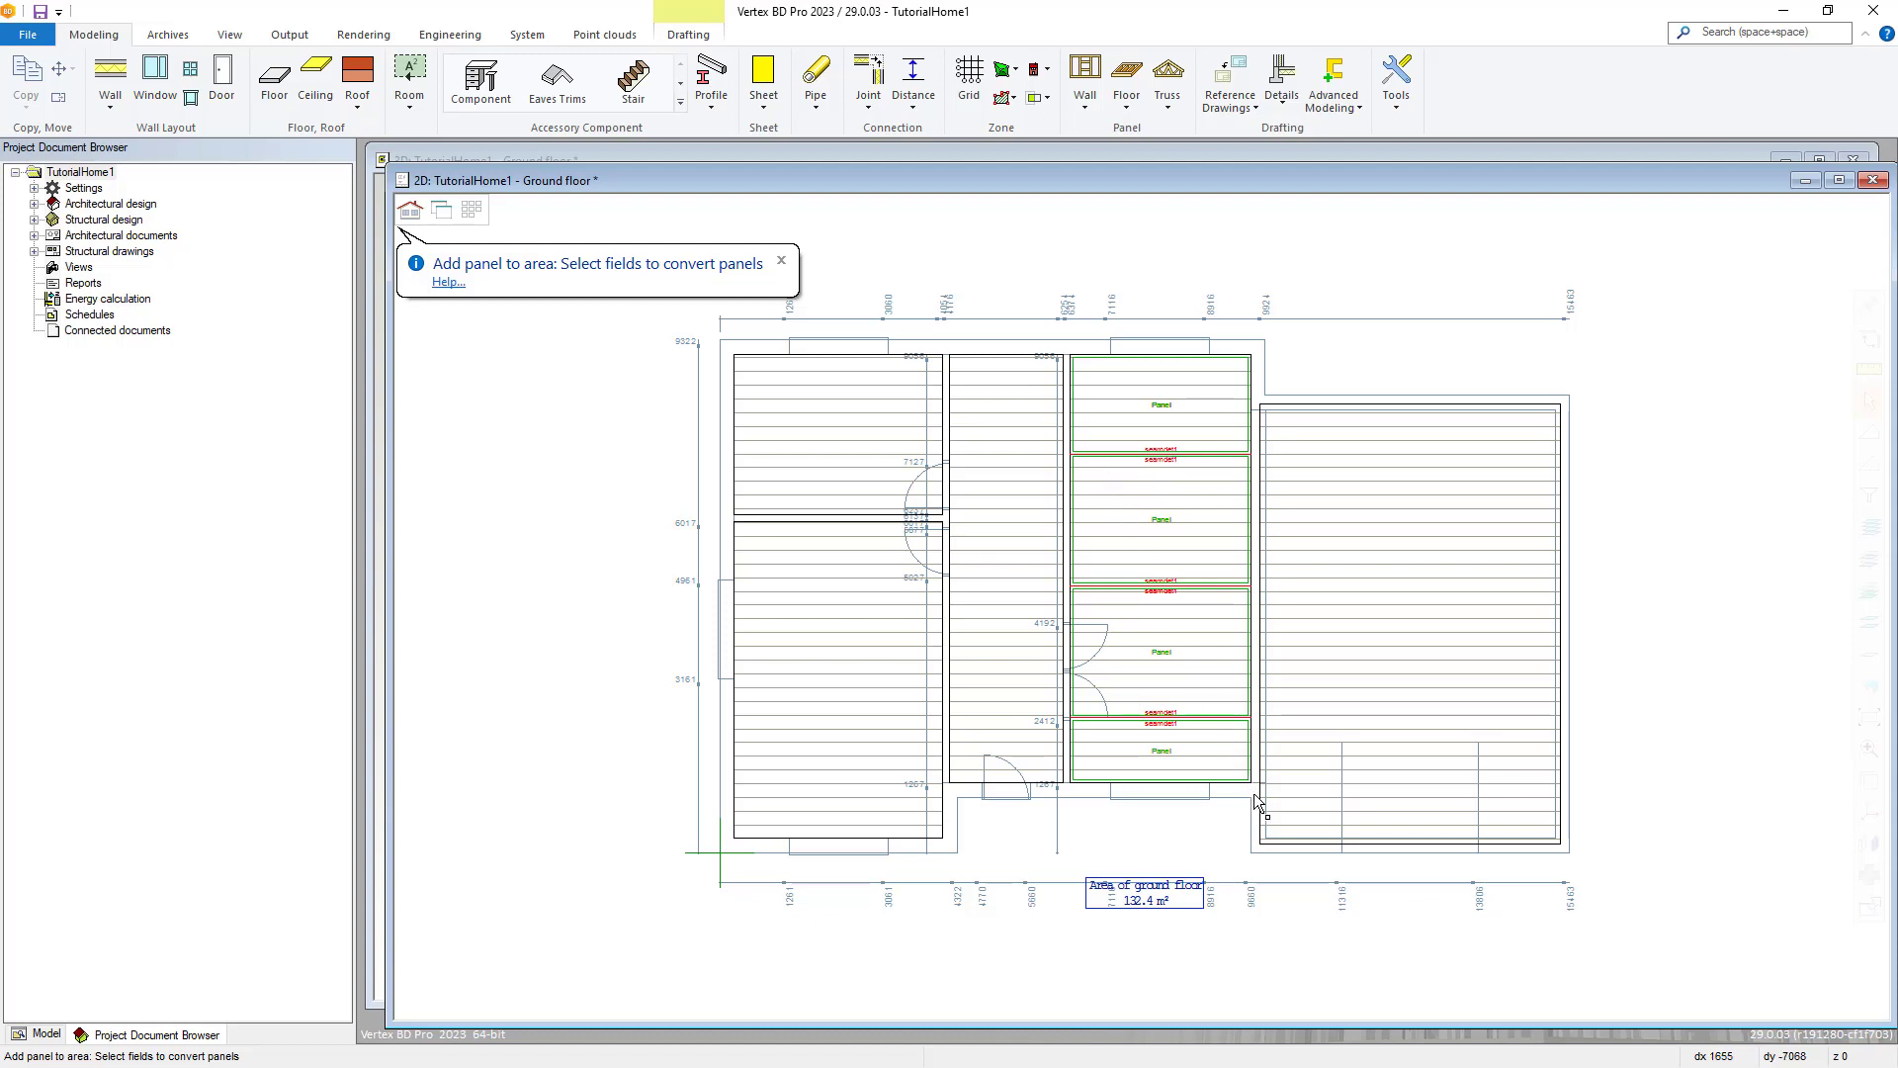
pyautogui.moveTo(1254, 793); pyautogui.dragTo(1078, 358)
pyautogui.moveTo(1253, 787); pyautogui.dragTo(1066, 342)
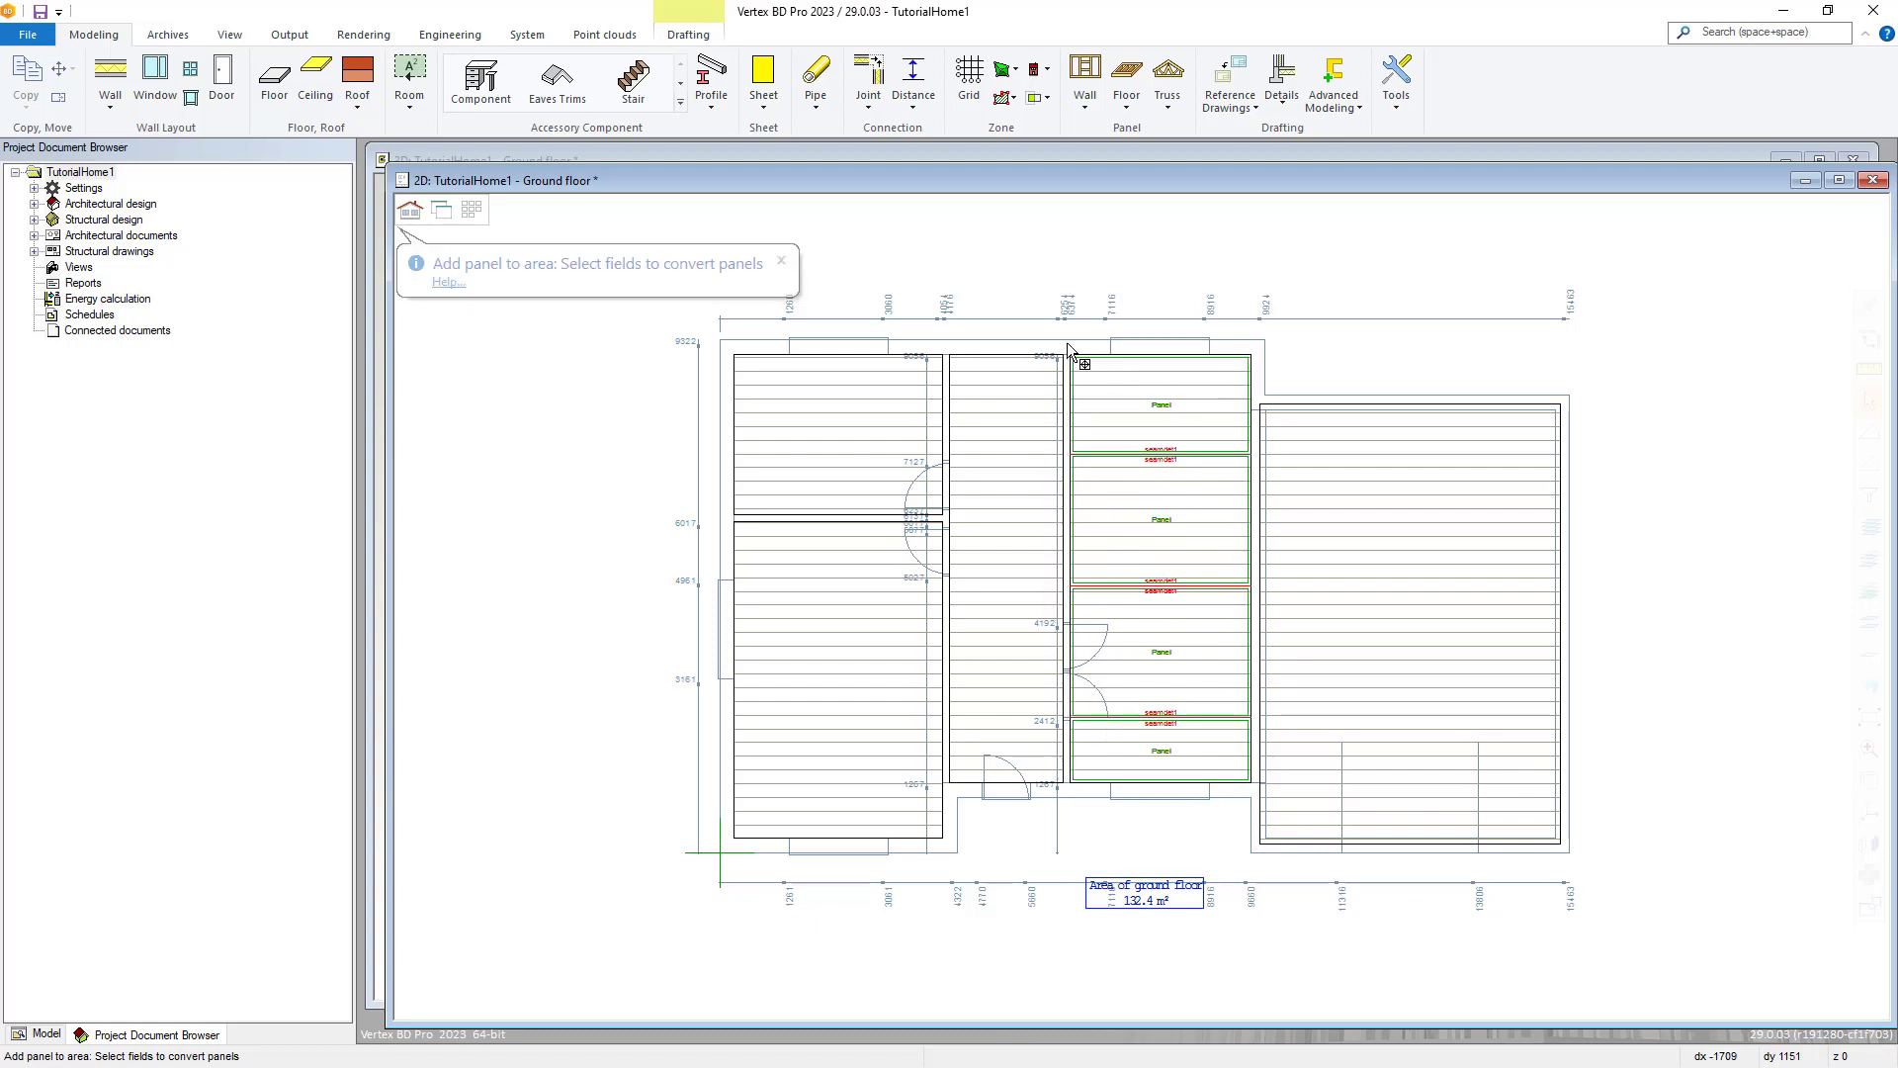
pyautogui.rightClick(1131, 412)
pyautogui.click(1163, 425)
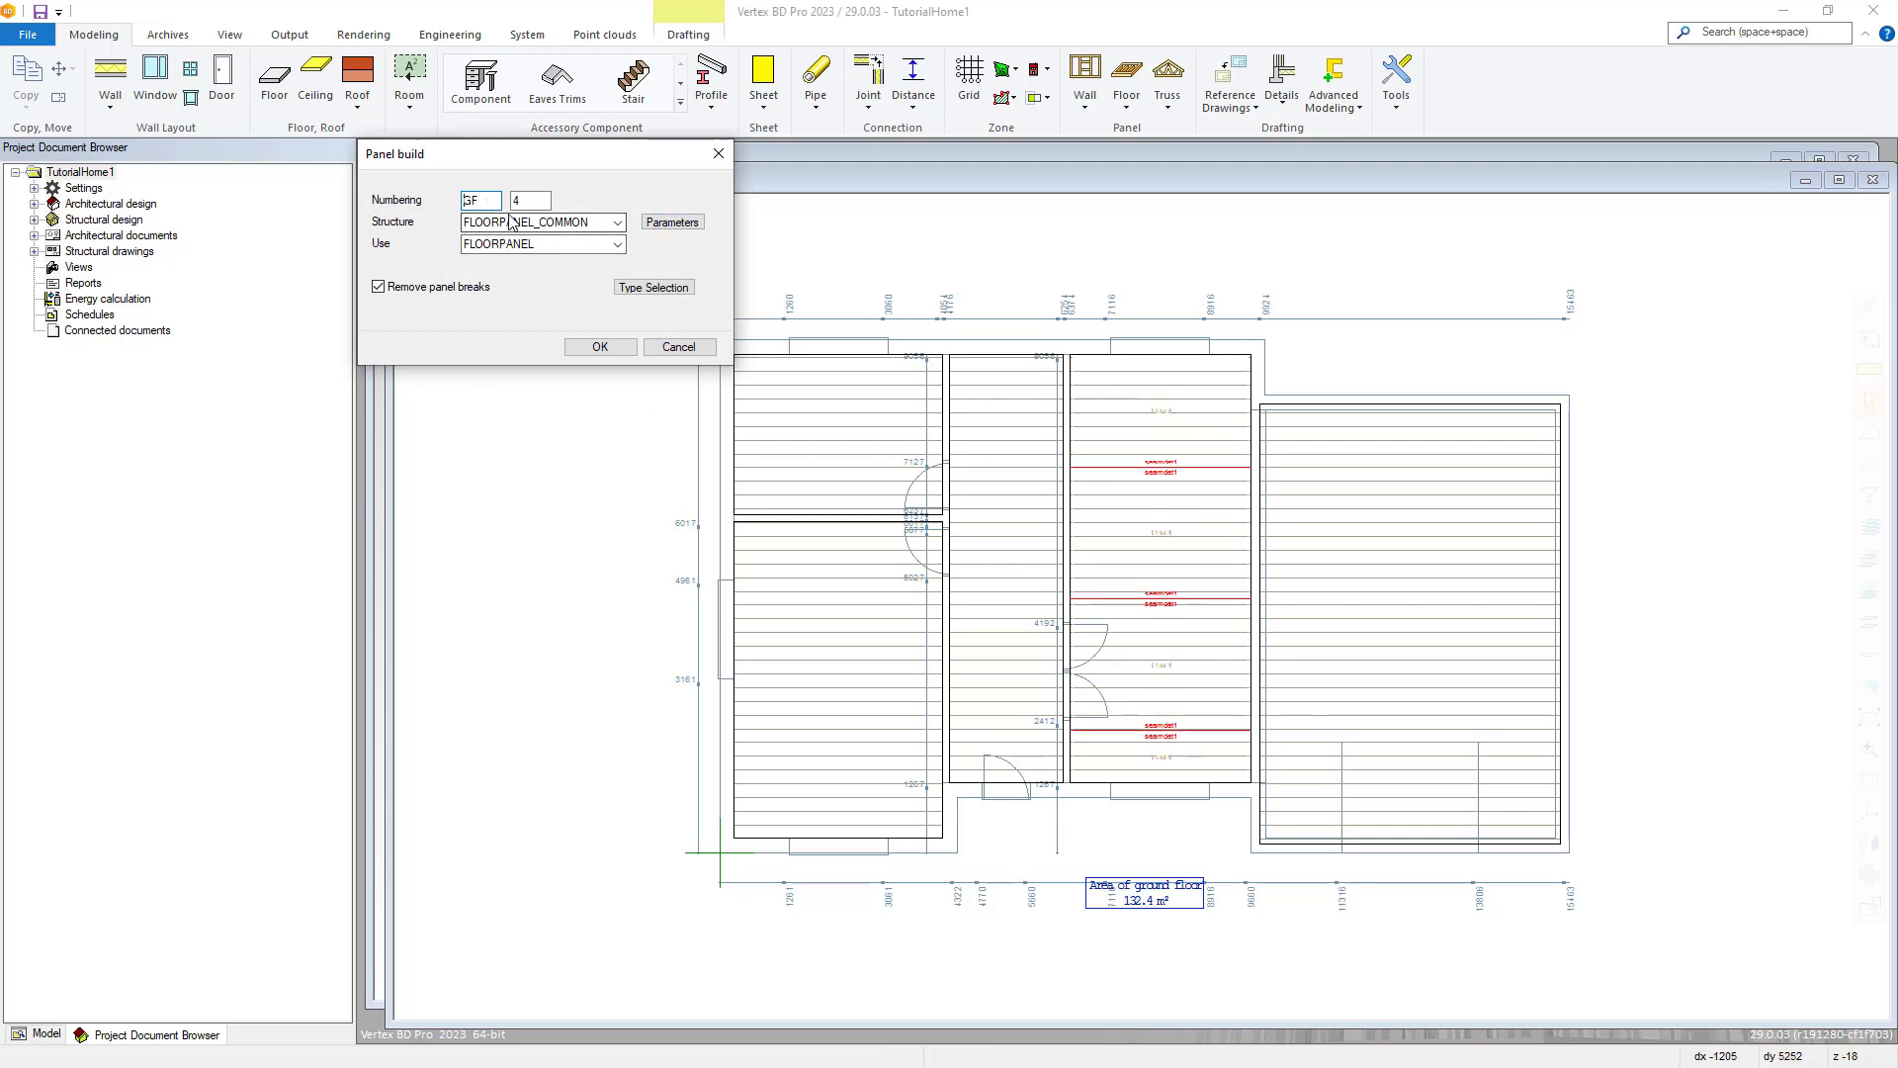
# Build the floor panels with structure FLOORPANEL_COMMON, use FLOORPANEL, longest-span framing, no sheathing and panel breaks removed, and end the command
pyautogui.click(672, 222)
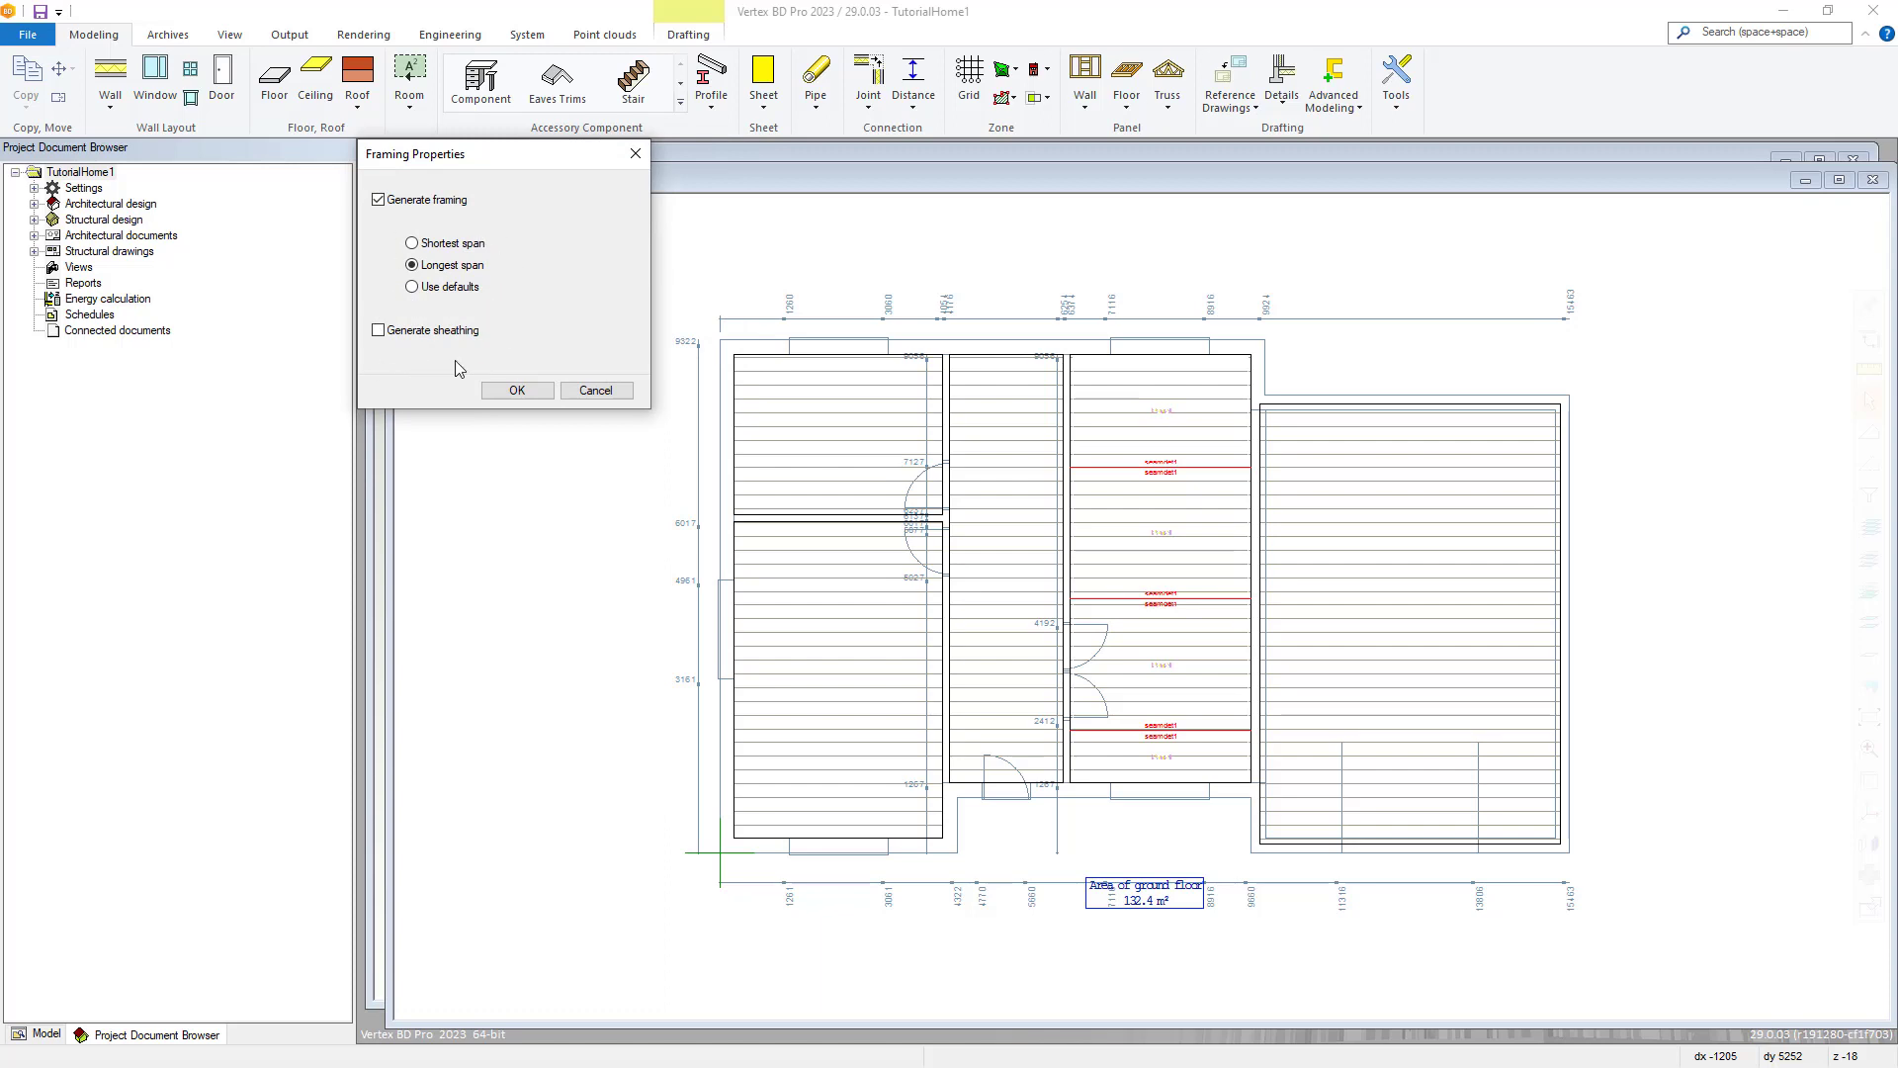
pyautogui.click(516, 390)
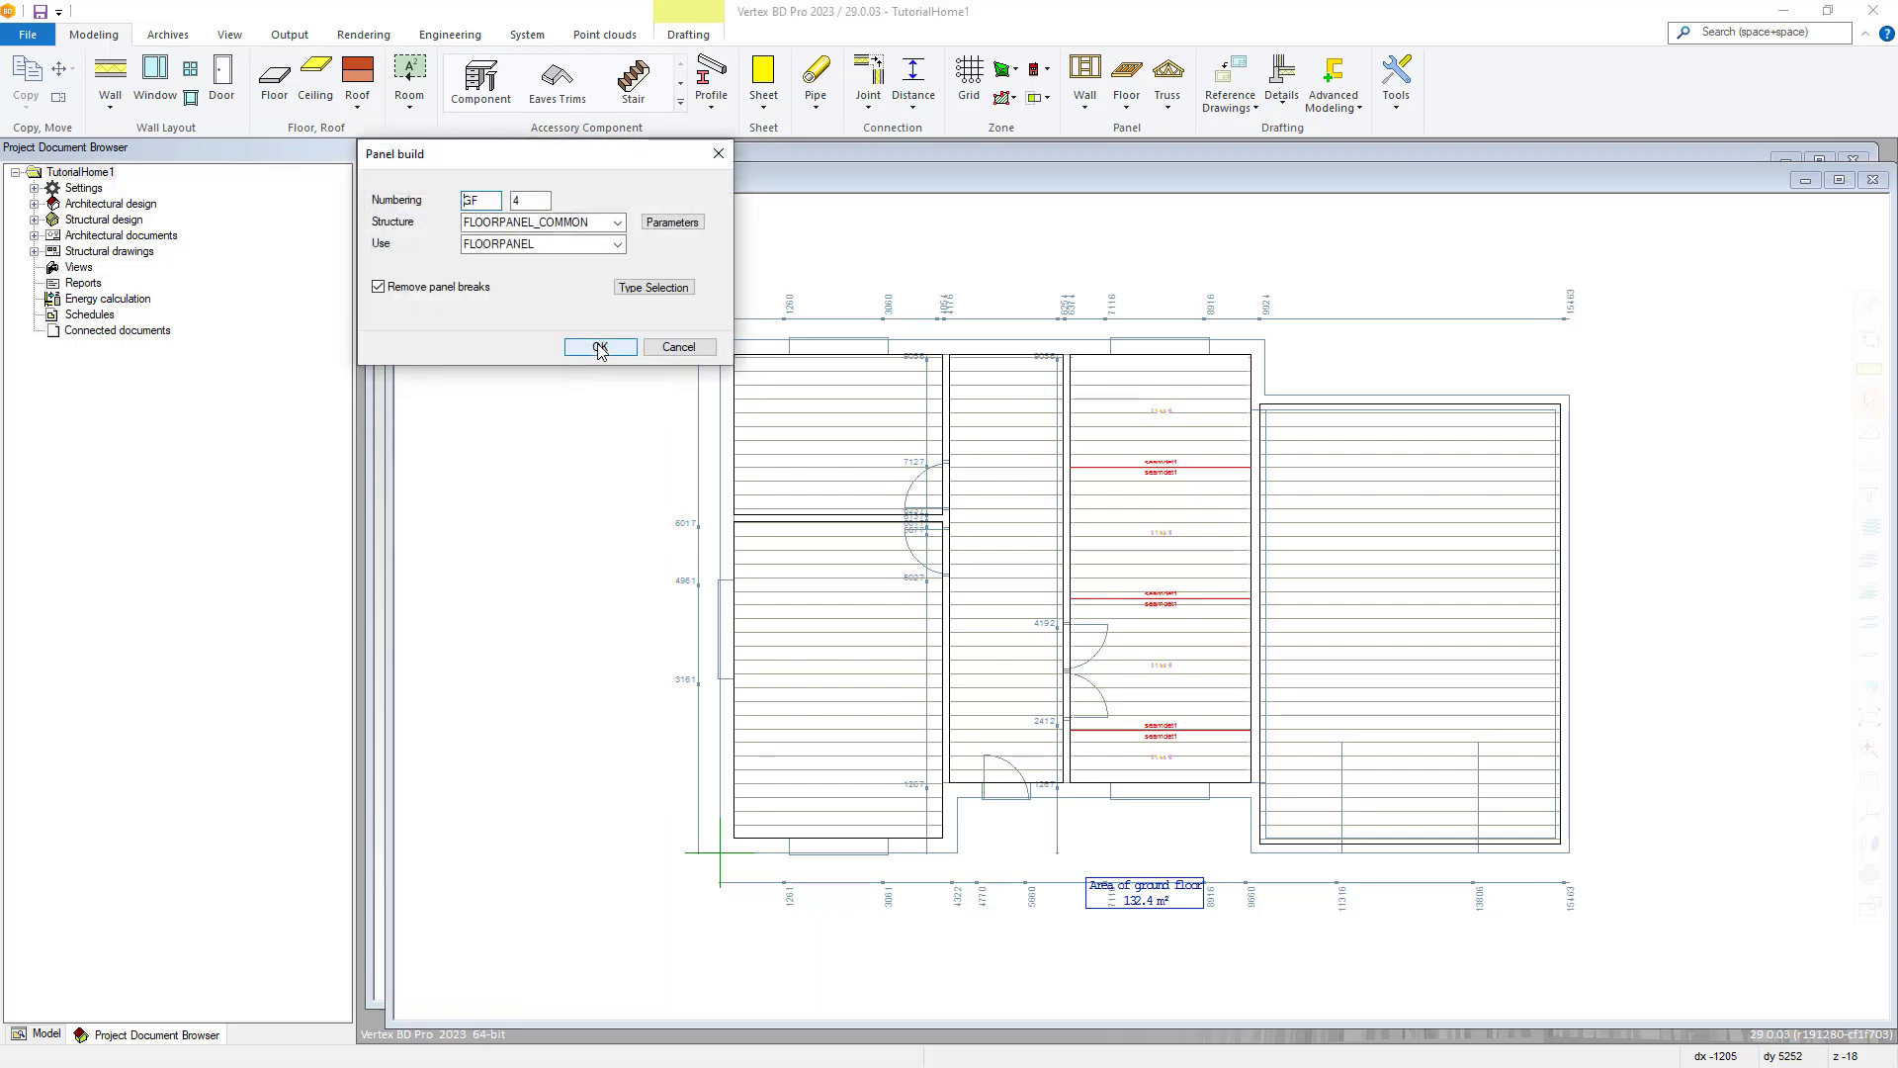
pyautogui.click(599, 348)
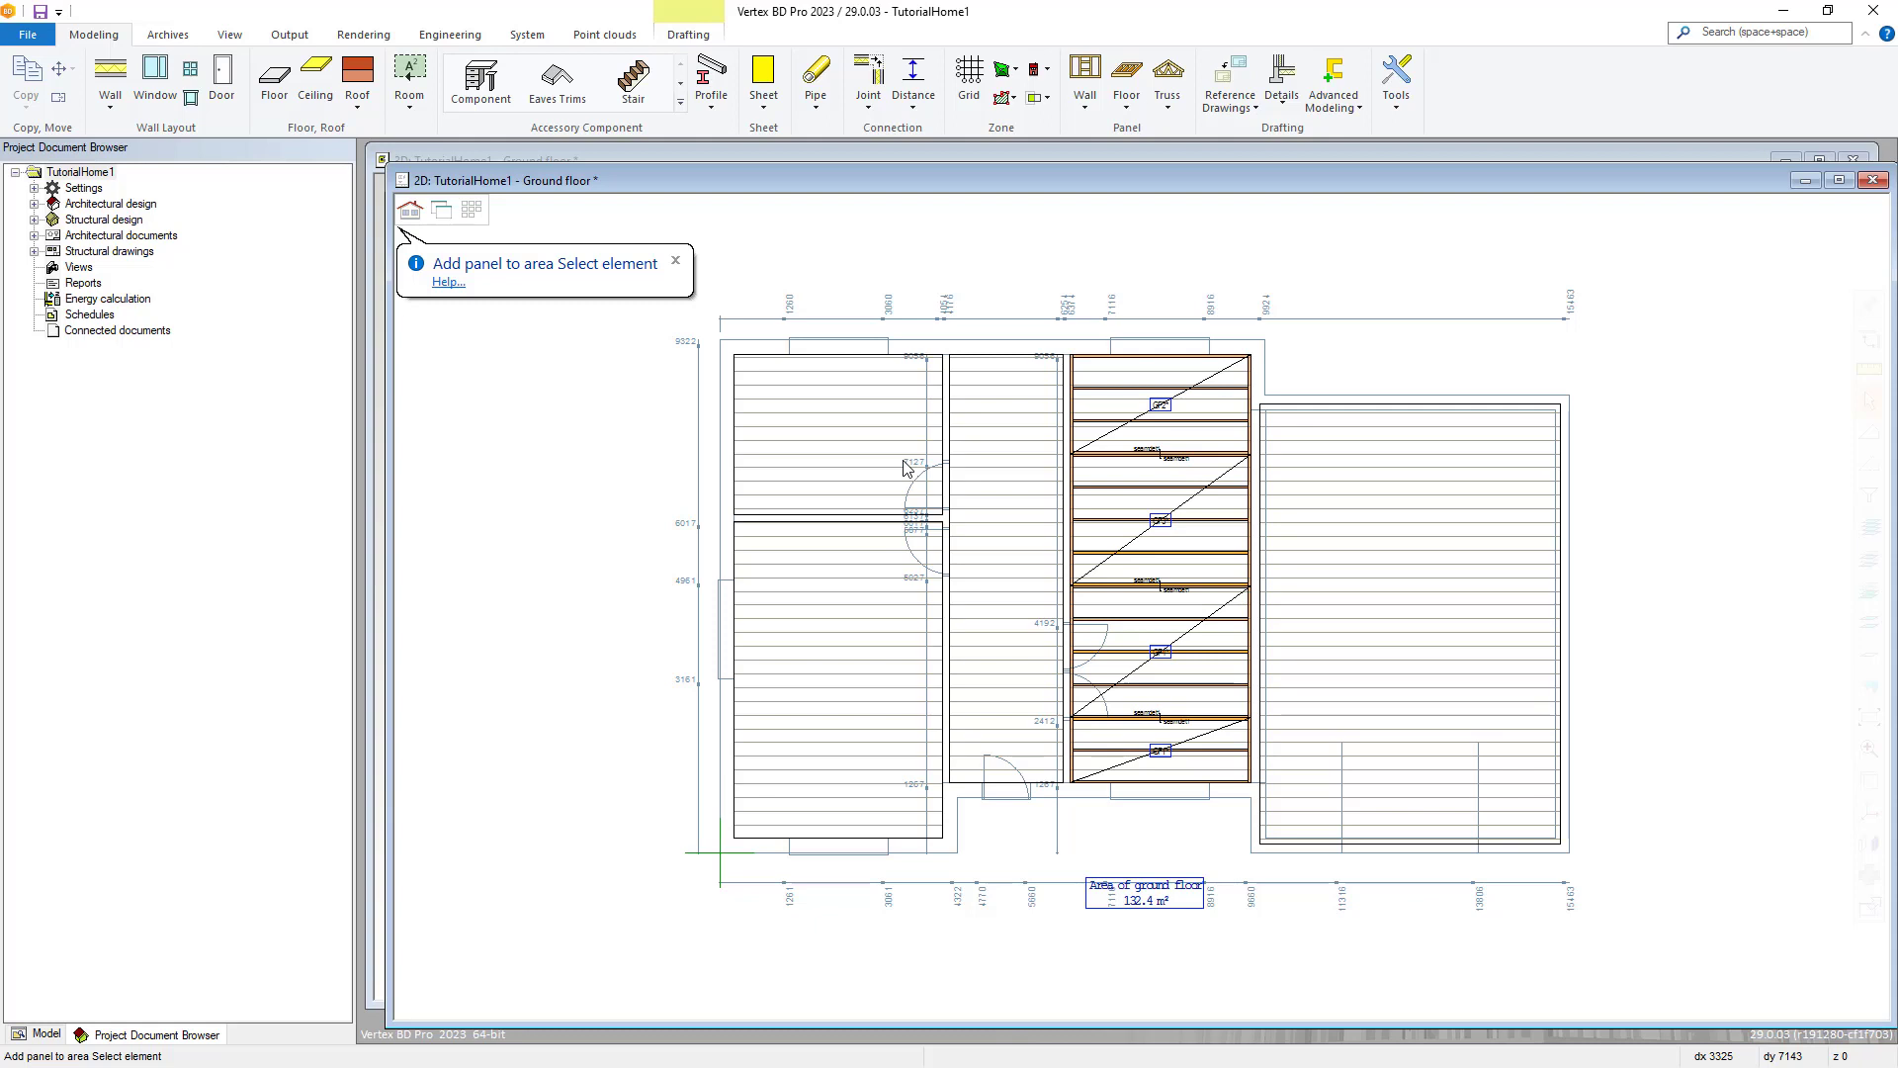
pyautogui.rightClick(497, 459)
pyautogui.click(531, 513)
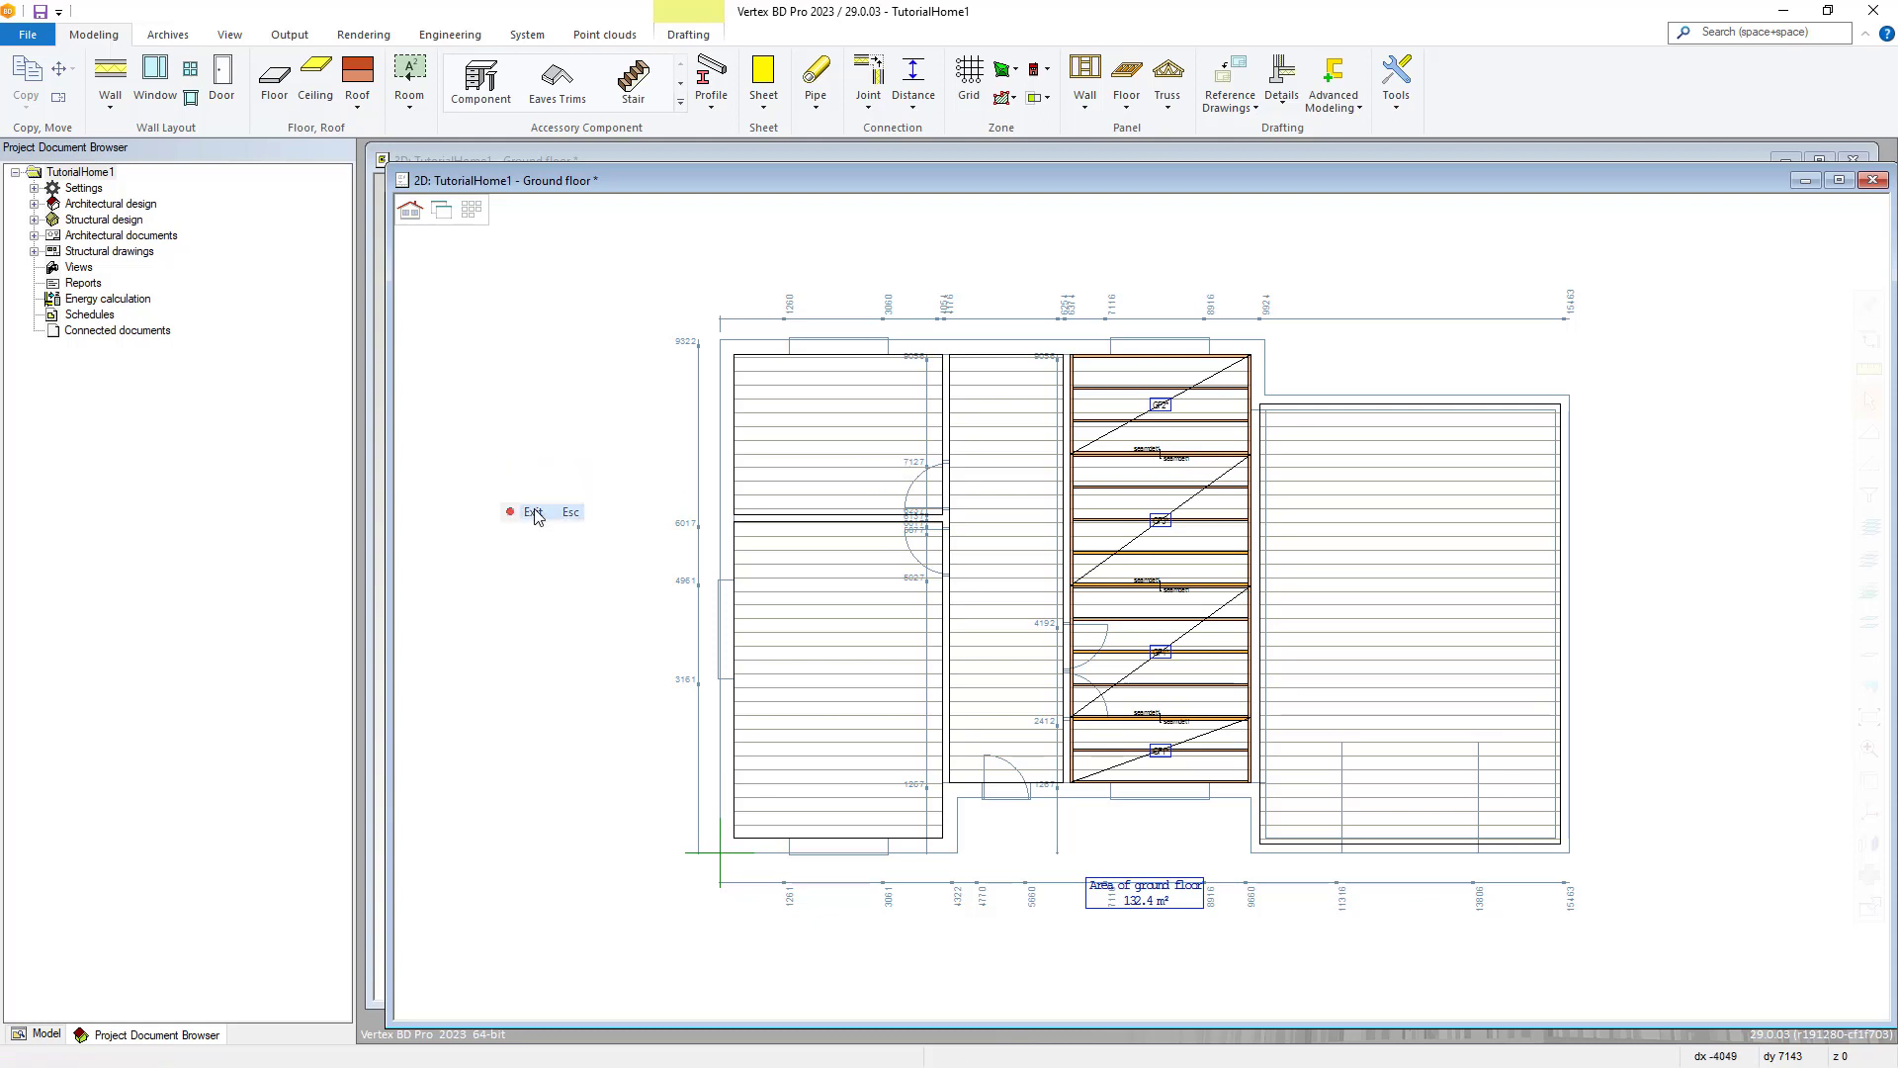